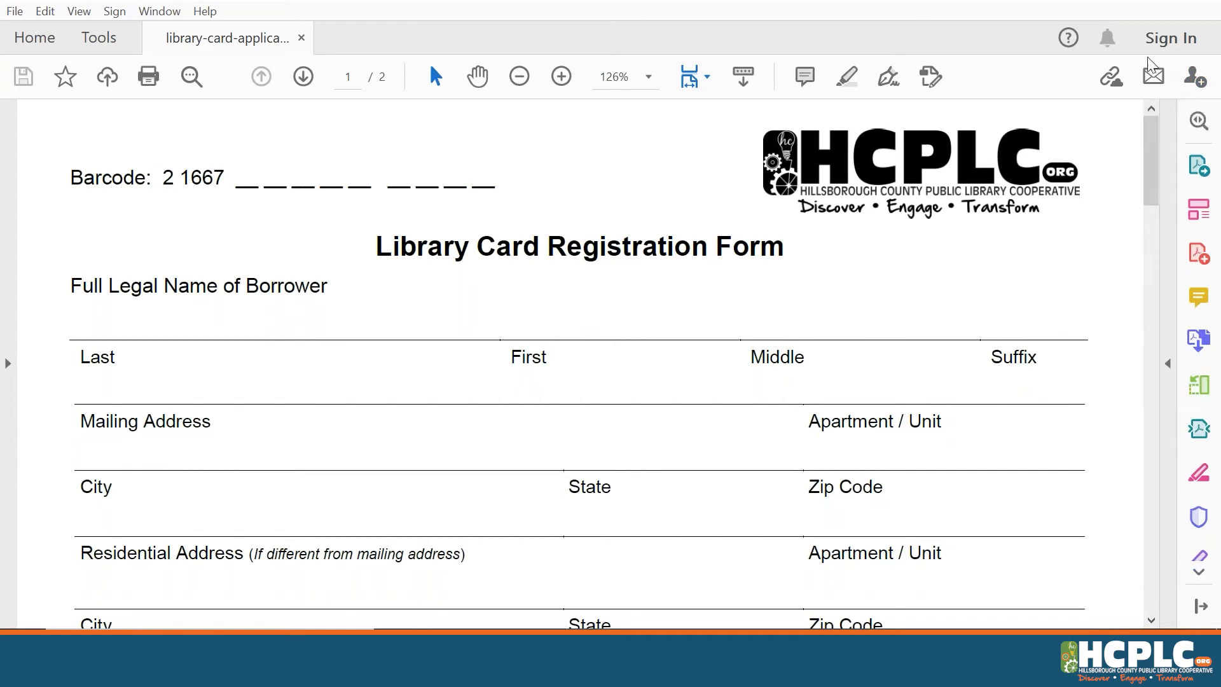
# Expand the right-hand Tools pane, collapse Export PDF and scroll through the remaining tools
pyautogui.click(1168, 247)
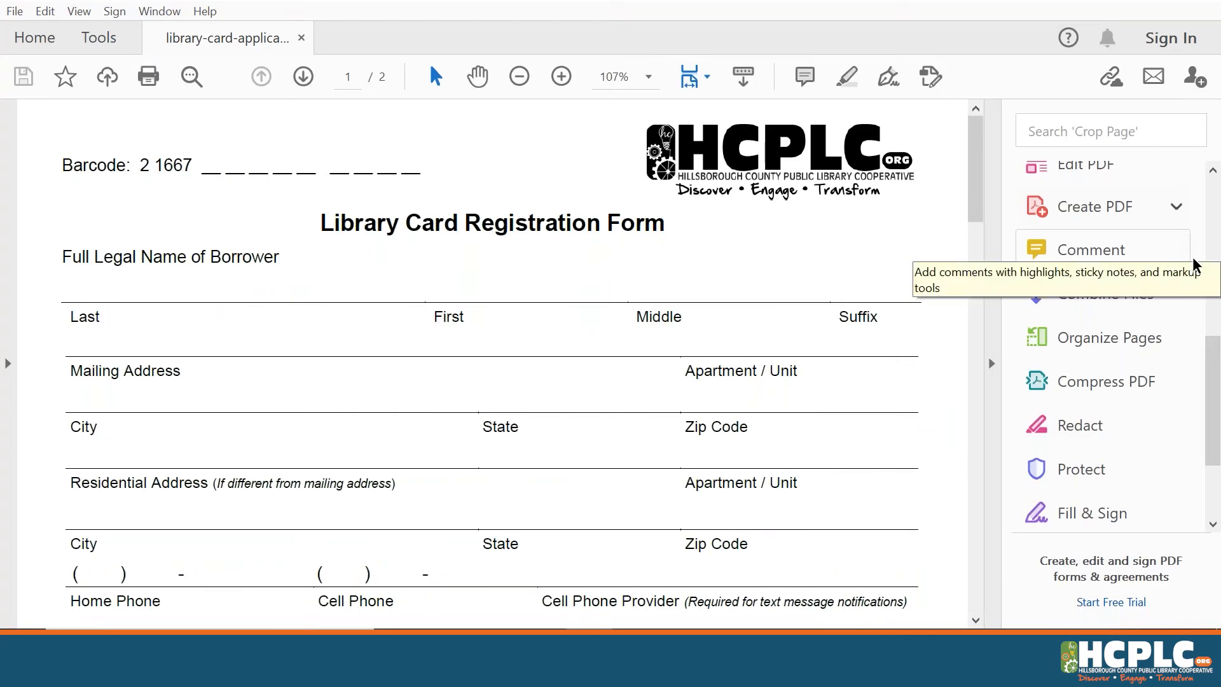
pyautogui.moveTo(1214, 376); pyautogui.dragTo(1218, 217)
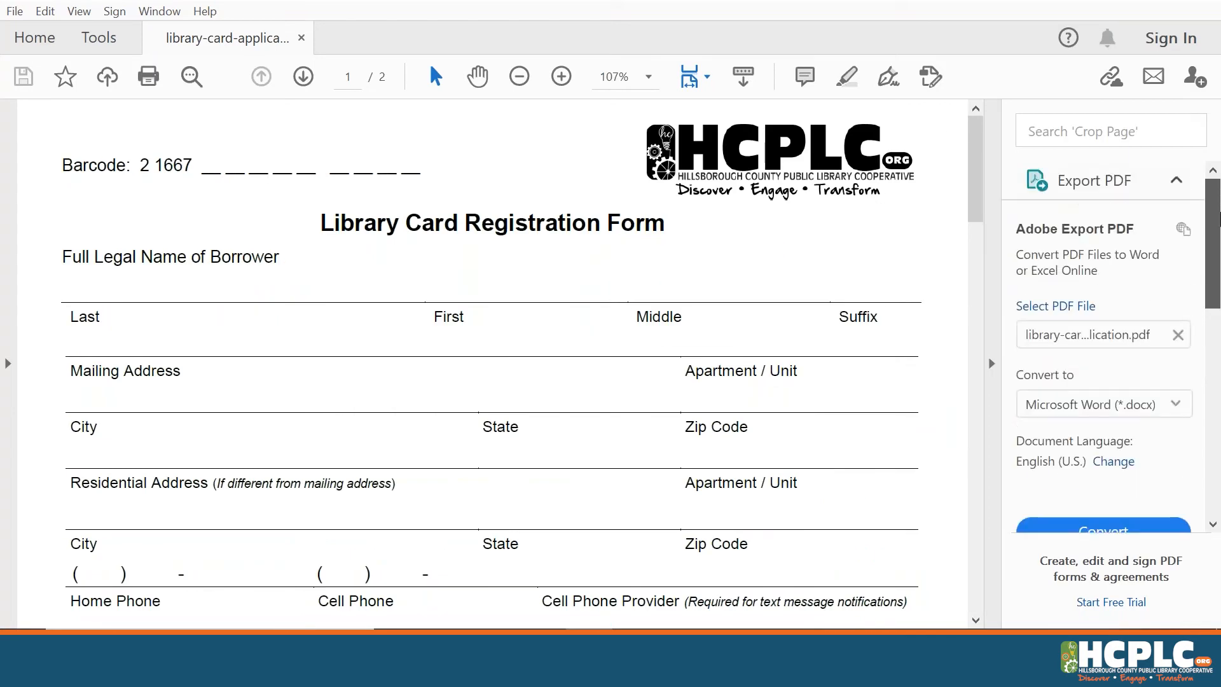
pyautogui.click(1177, 180)
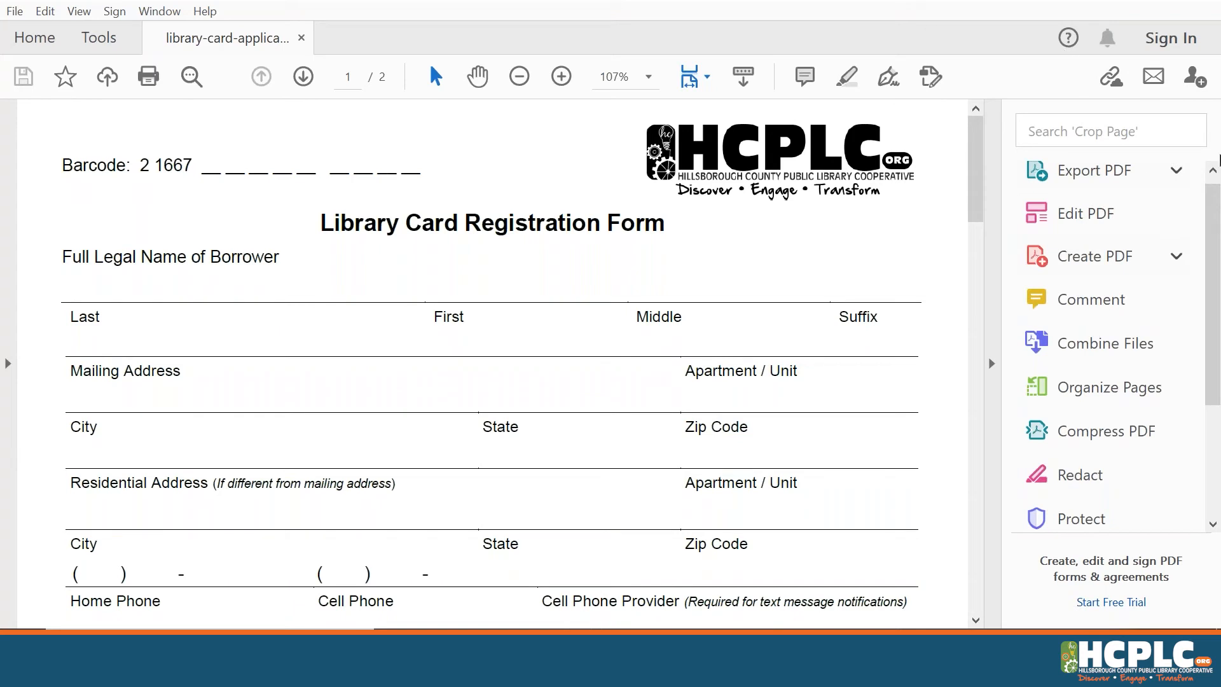
pyautogui.moveTo(1218, 198); pyautogui.dragTo(1219, 237)
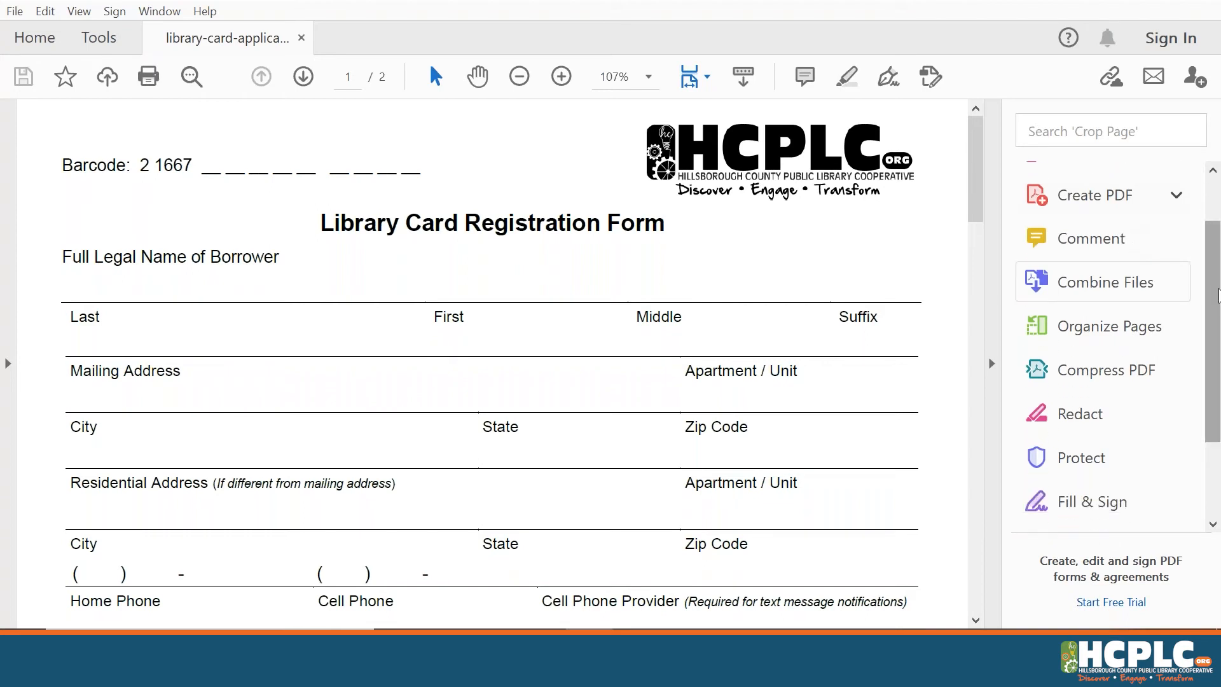
pyautogui.moveTo(1216, 295); pyautogui.dragTo(1216, 339)
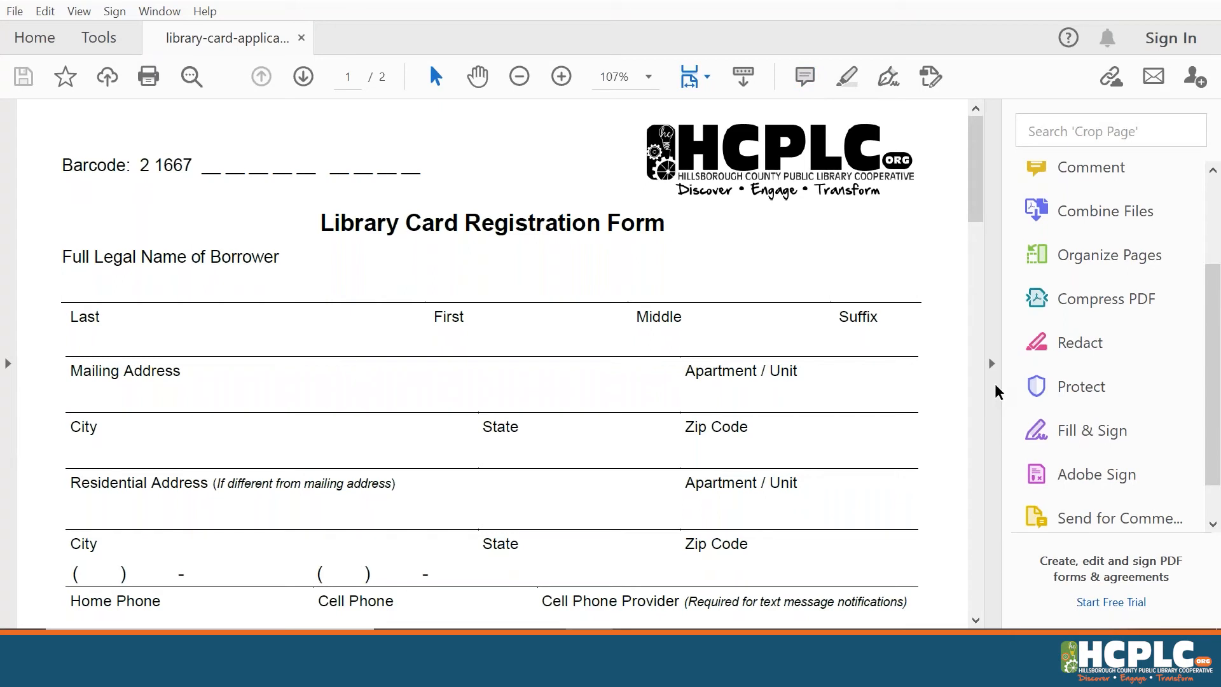
# Type the borrower's surname into the Last field with Fill & Sign's Add Text tool
pyautogui.click(888, 86)
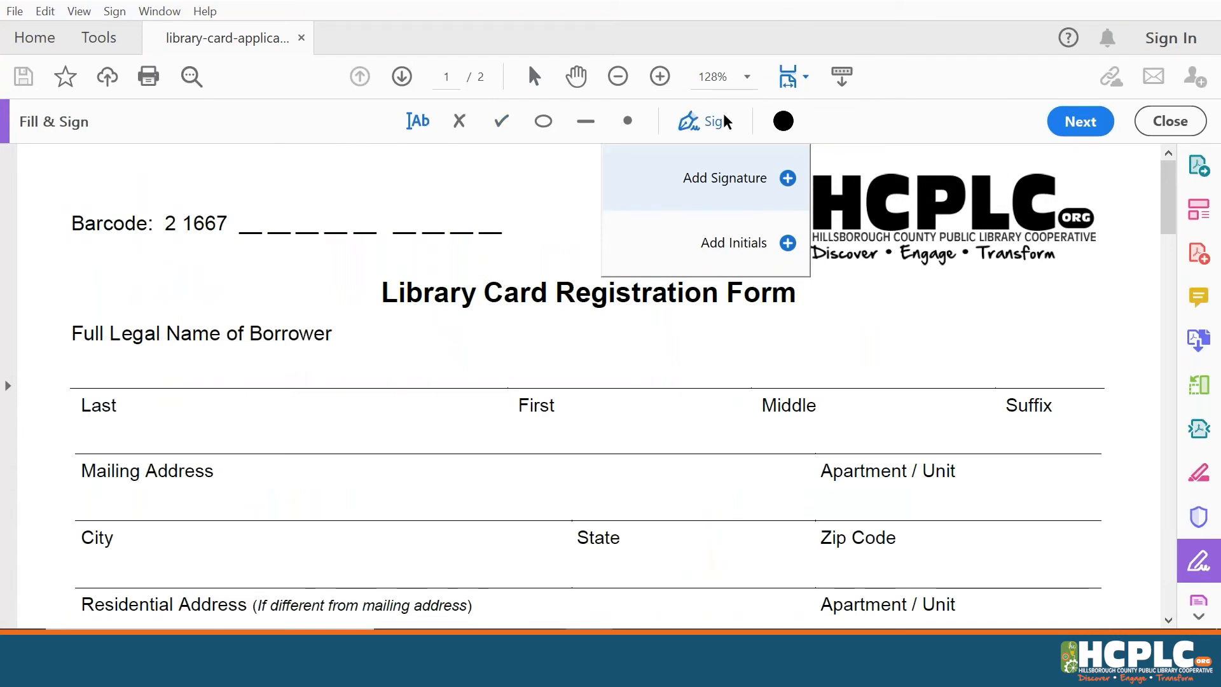
pyautogui.click(412, 124)
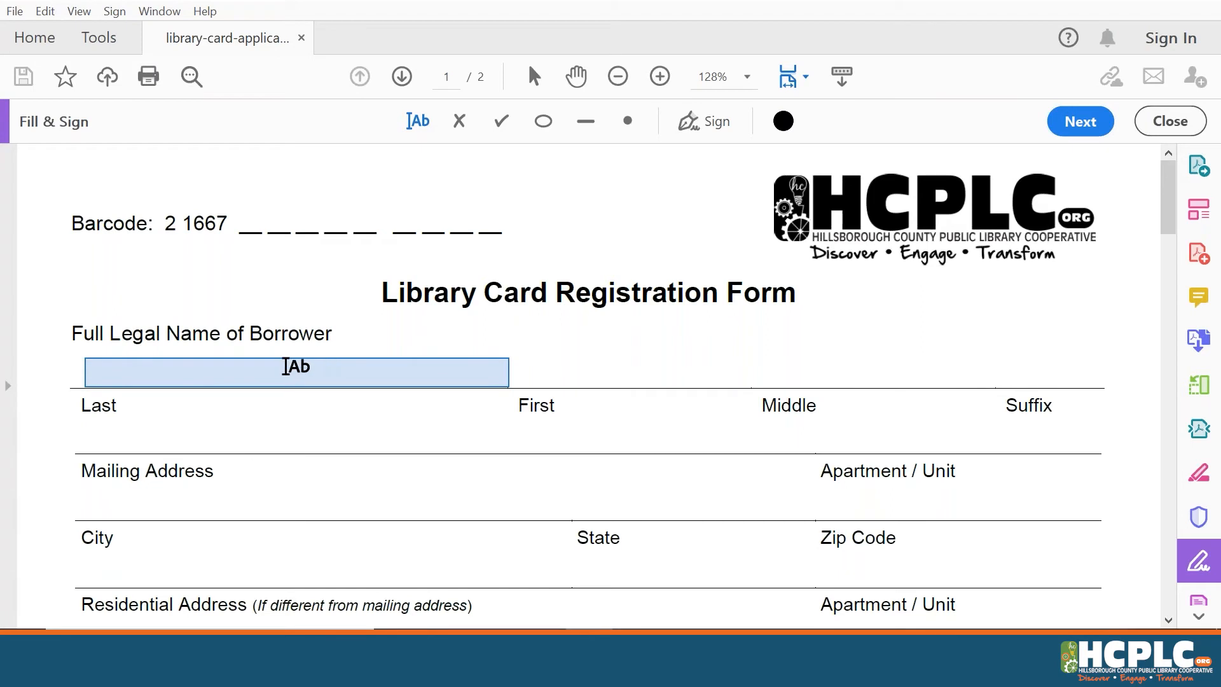
pyautogui.click(285, 367)
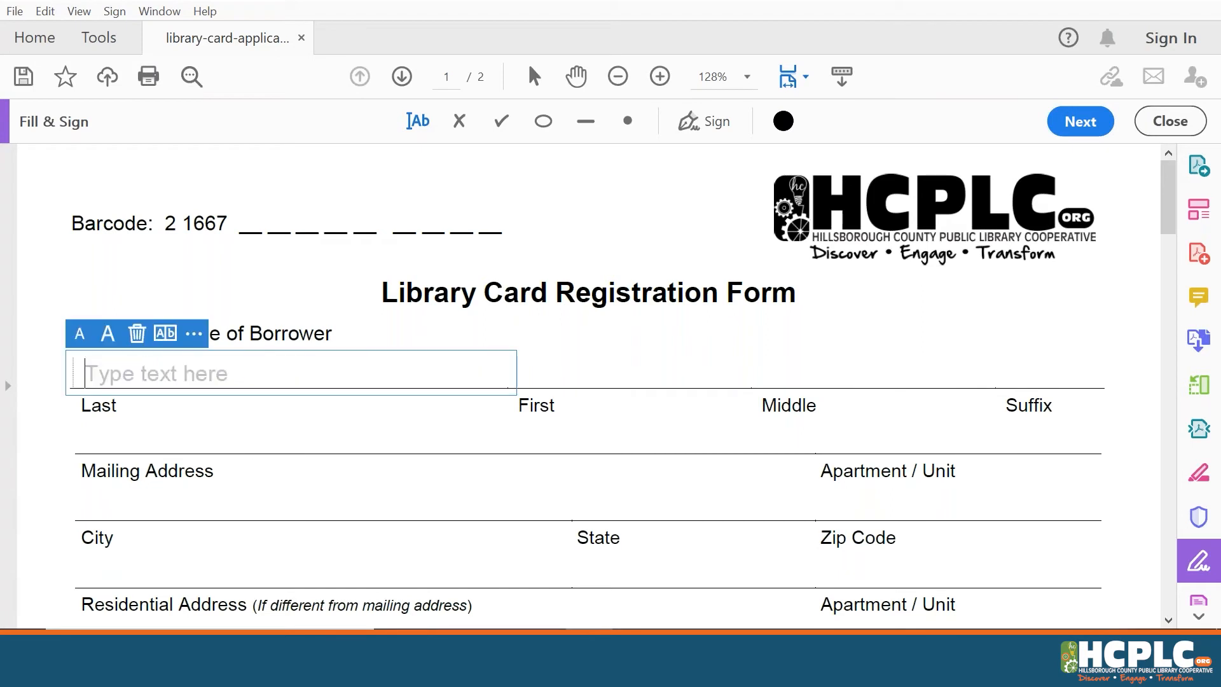
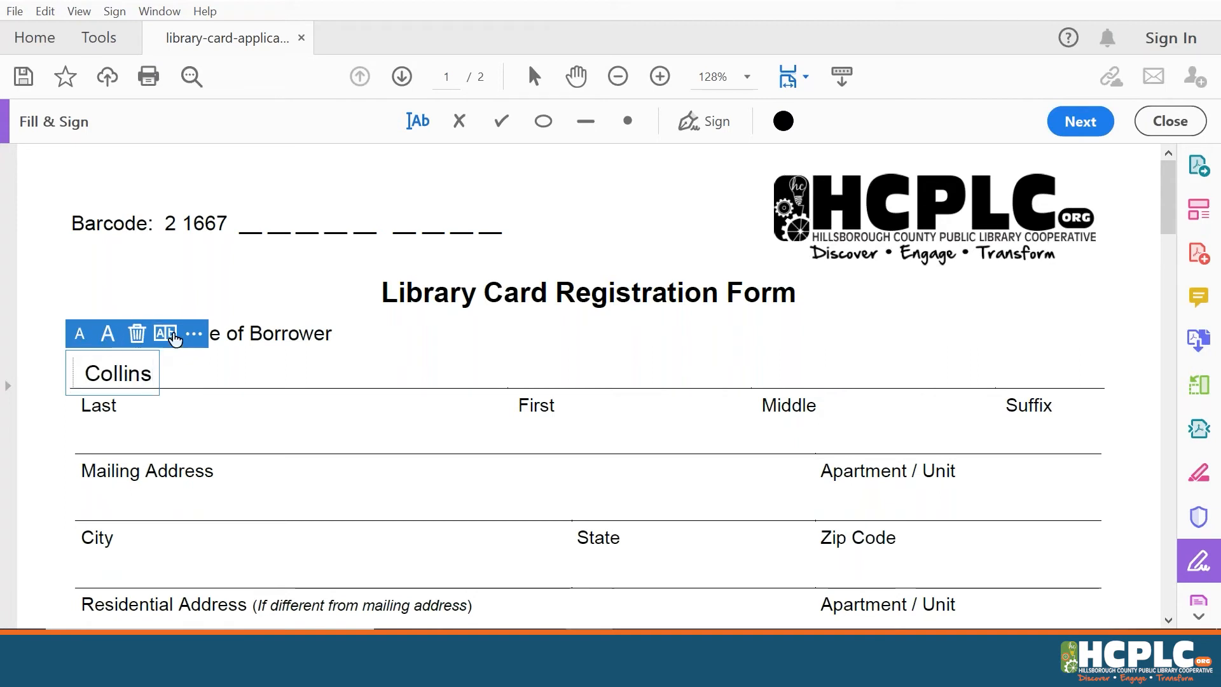
# Check the symbol options for the last-name entry, then deselect it
pyautogui.click(193, 334)
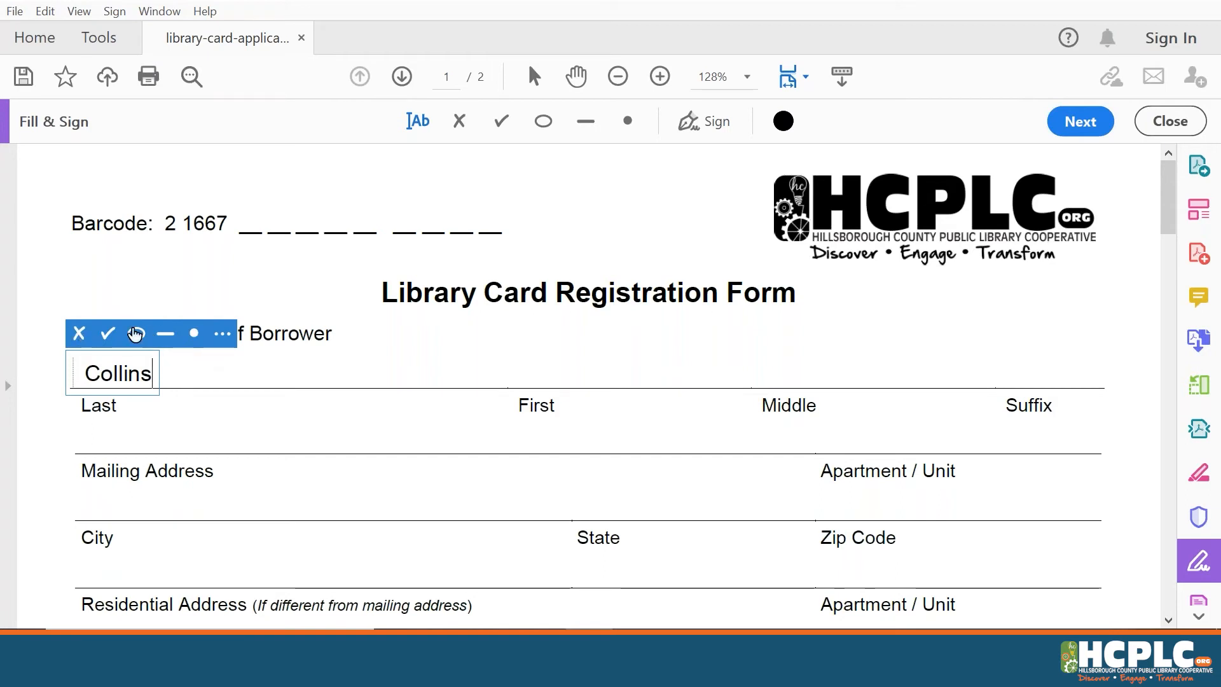
pyautogui.click(222, 335)
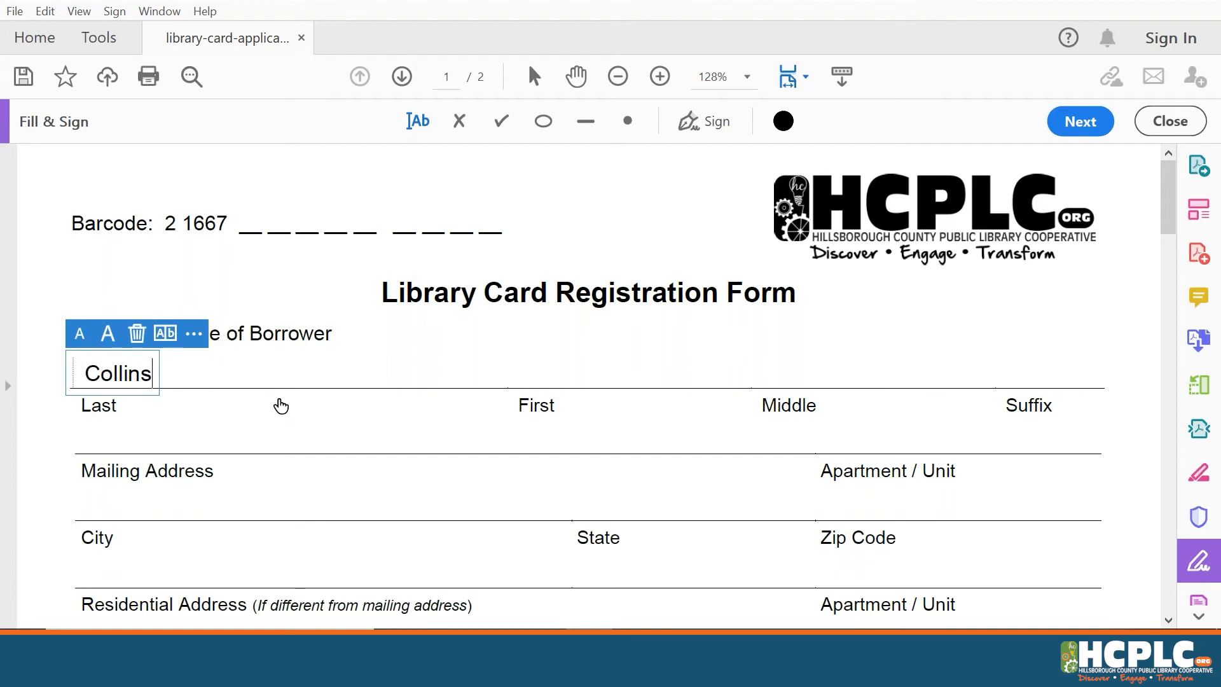
pyautogui.click(399, 377)
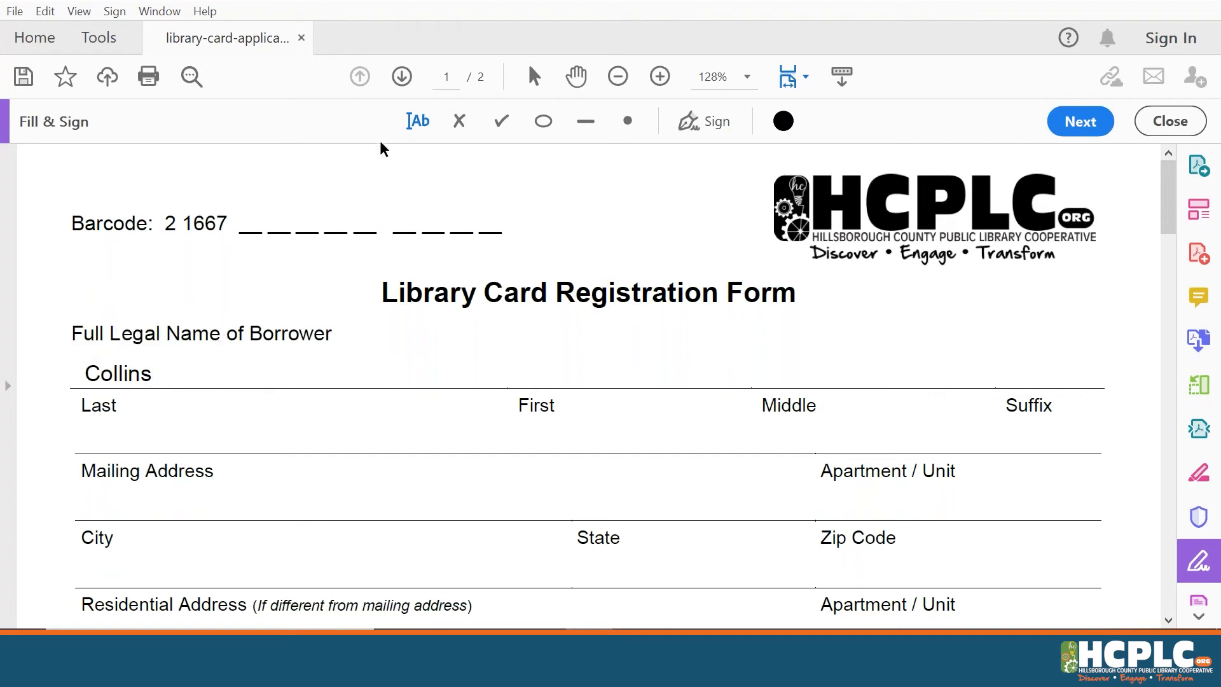
pyautogui.click(137, 369)
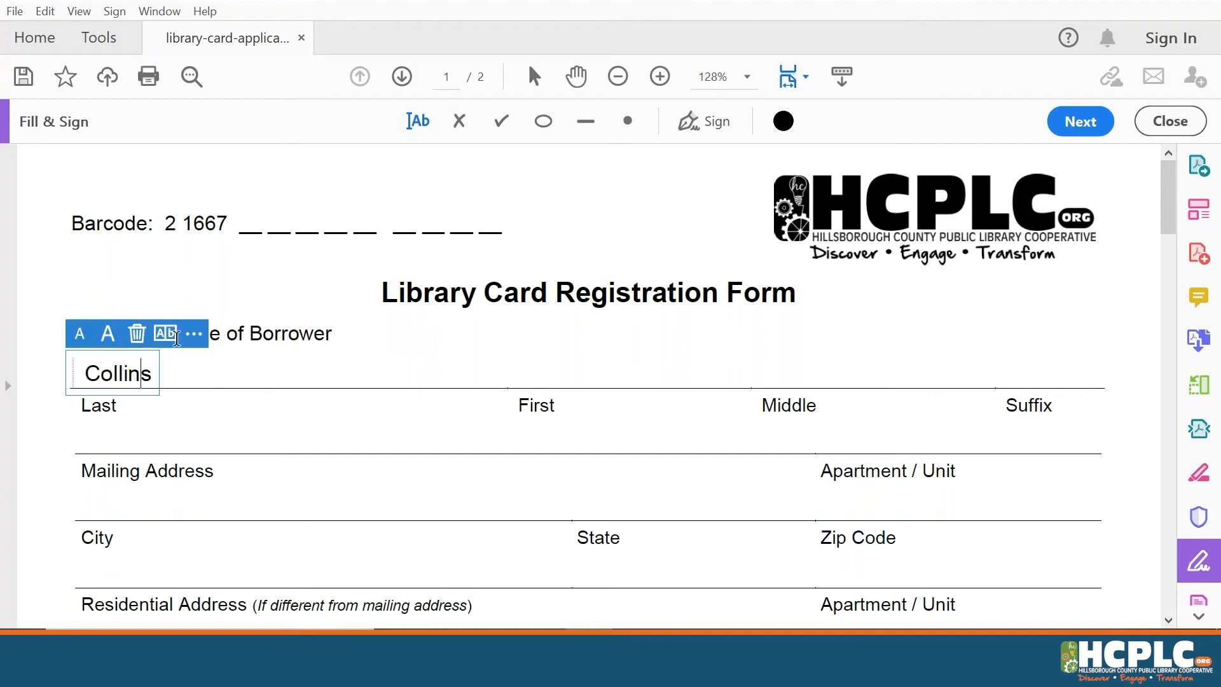
pyautogui.click(166, 332)
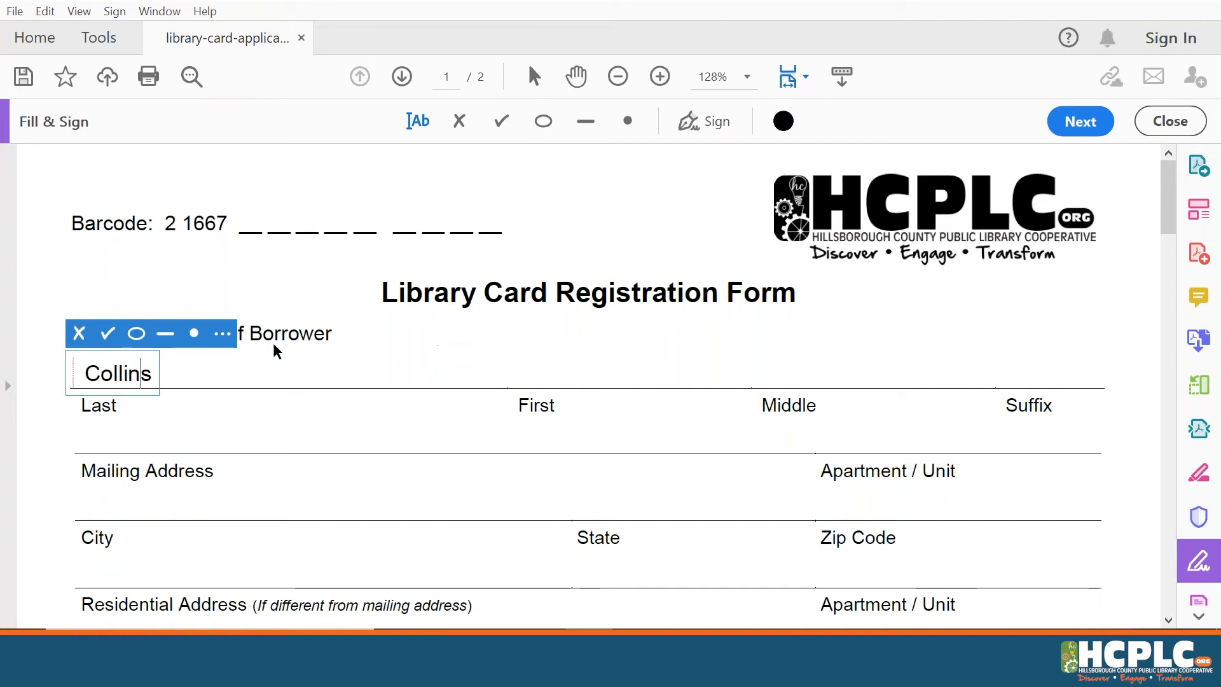
pyautogui.click(463, 294)
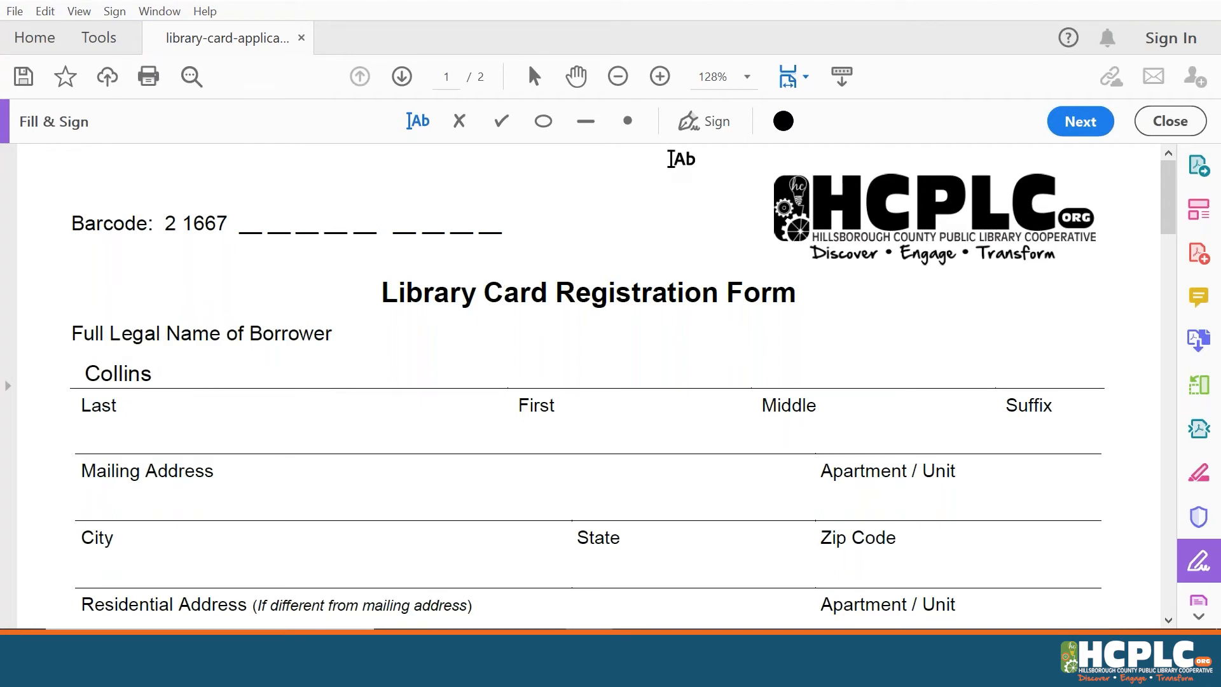
# Start a new signature from Sign > Add Signature and type the borrower's first name
pyautogui.click(703, 121)
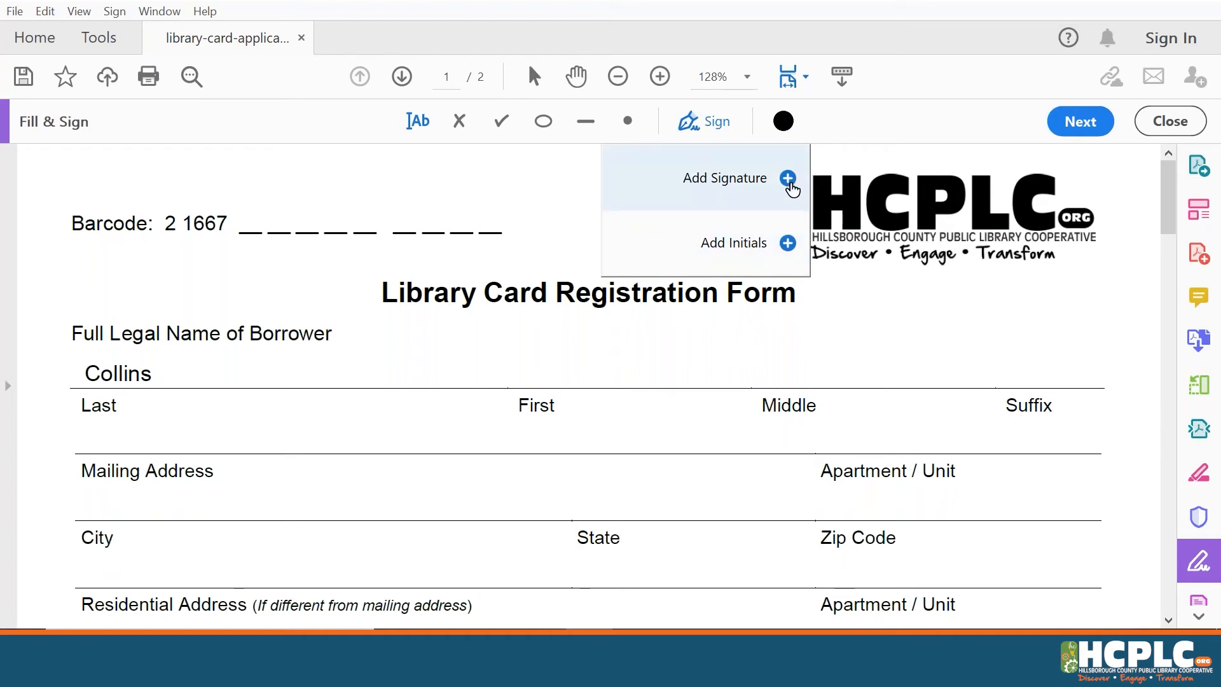
pyautogui.click(792, 186)
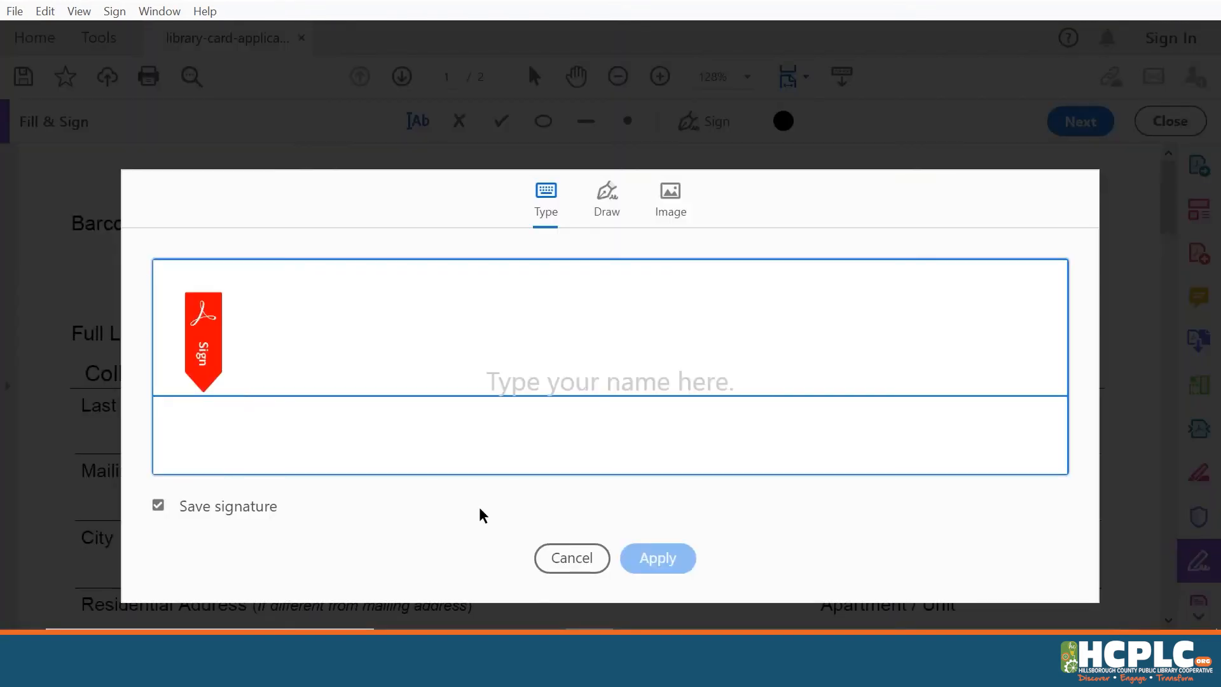
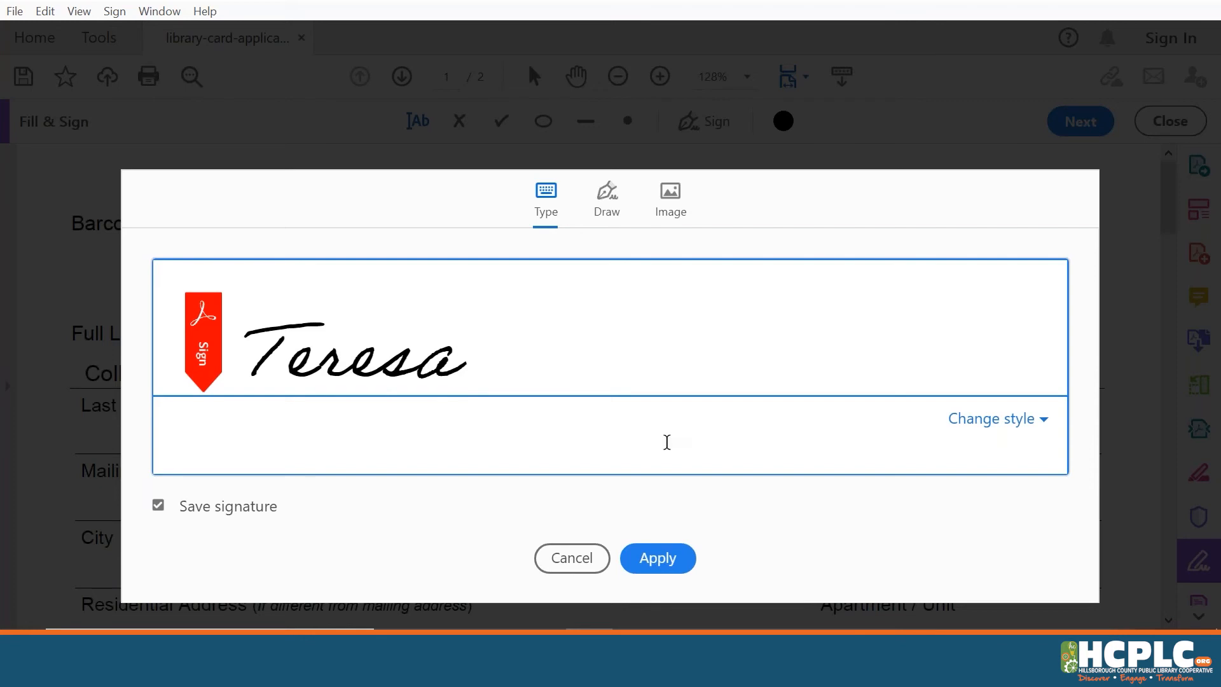
# Try several signature styles, settling on a bold script font
pyautogui.click(1019, 427)
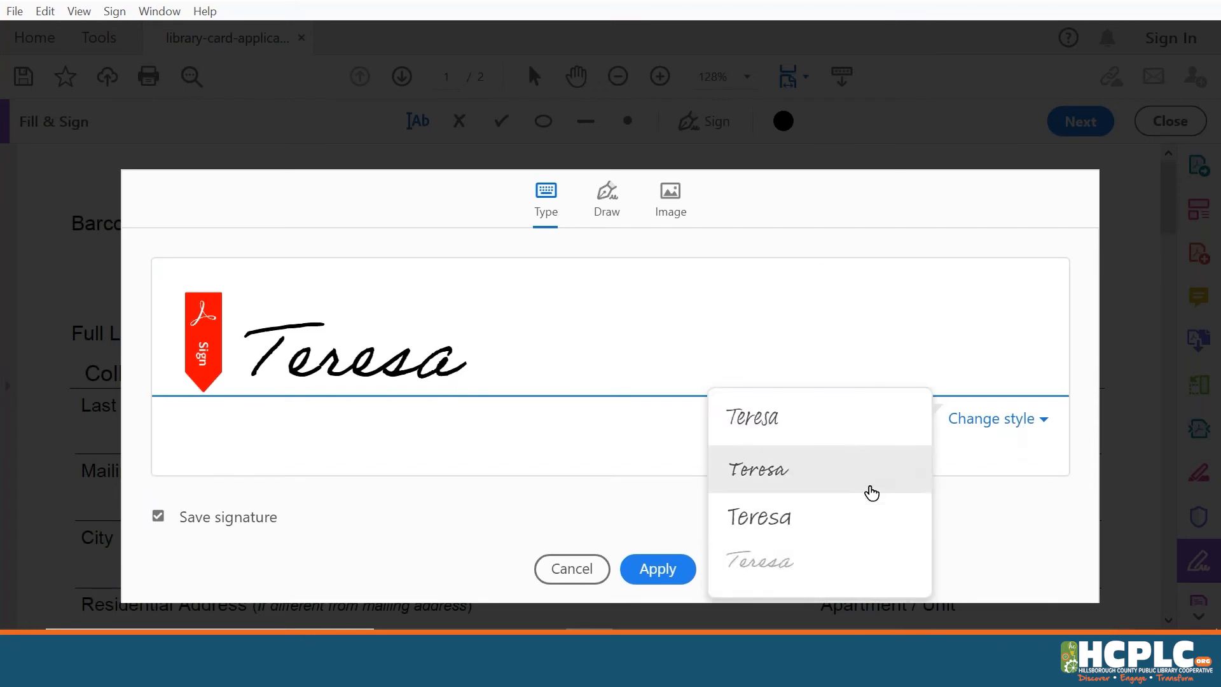
pyautogui.click(867, 432)
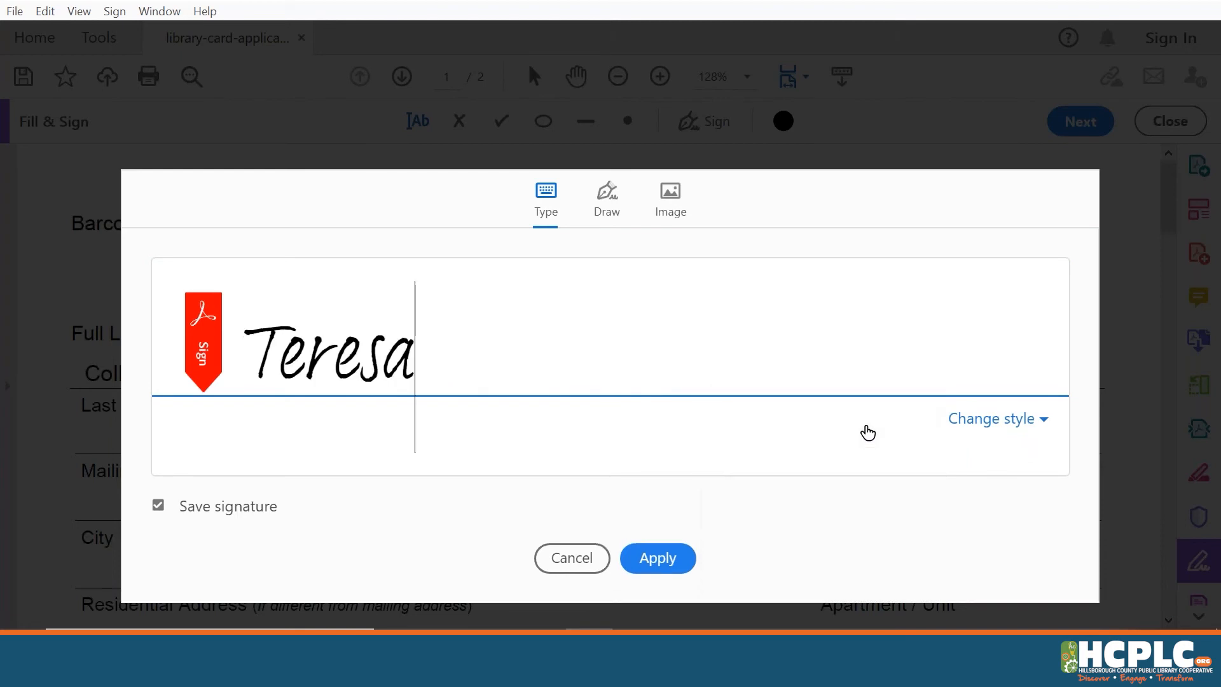
pyautogui.click(967, 419)
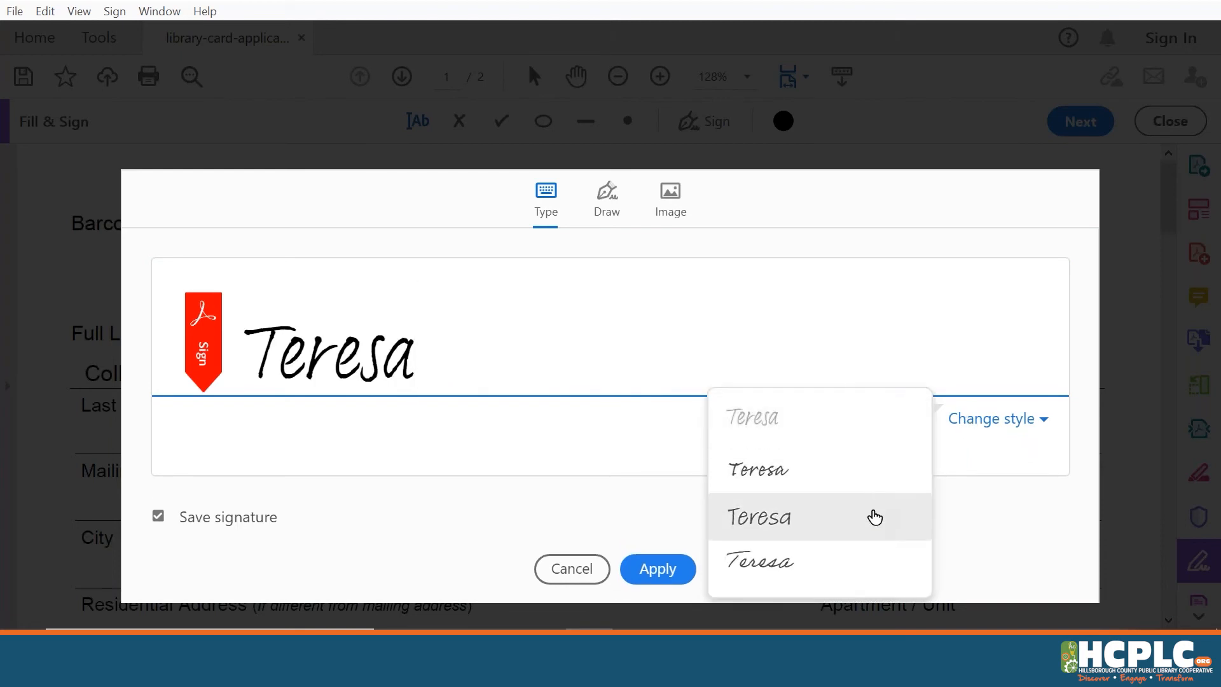
pyautogui.click(873, 516)
pyautogui.click(984, 432)
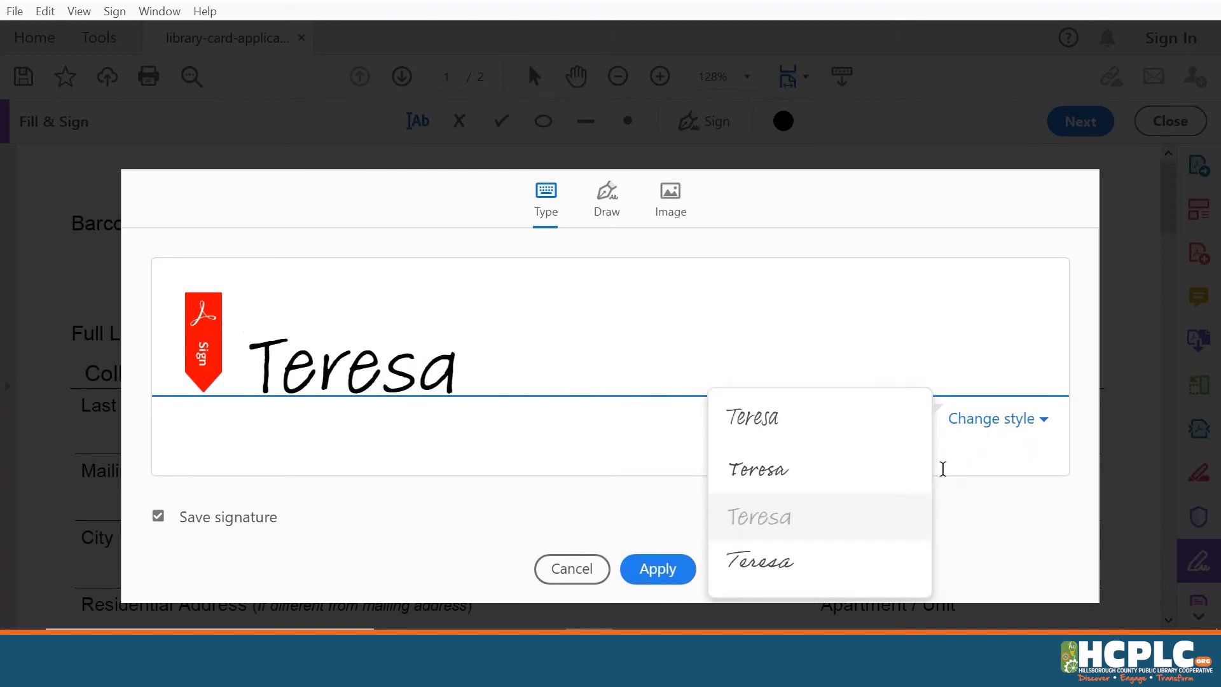
pyautogui.click(900, 486)
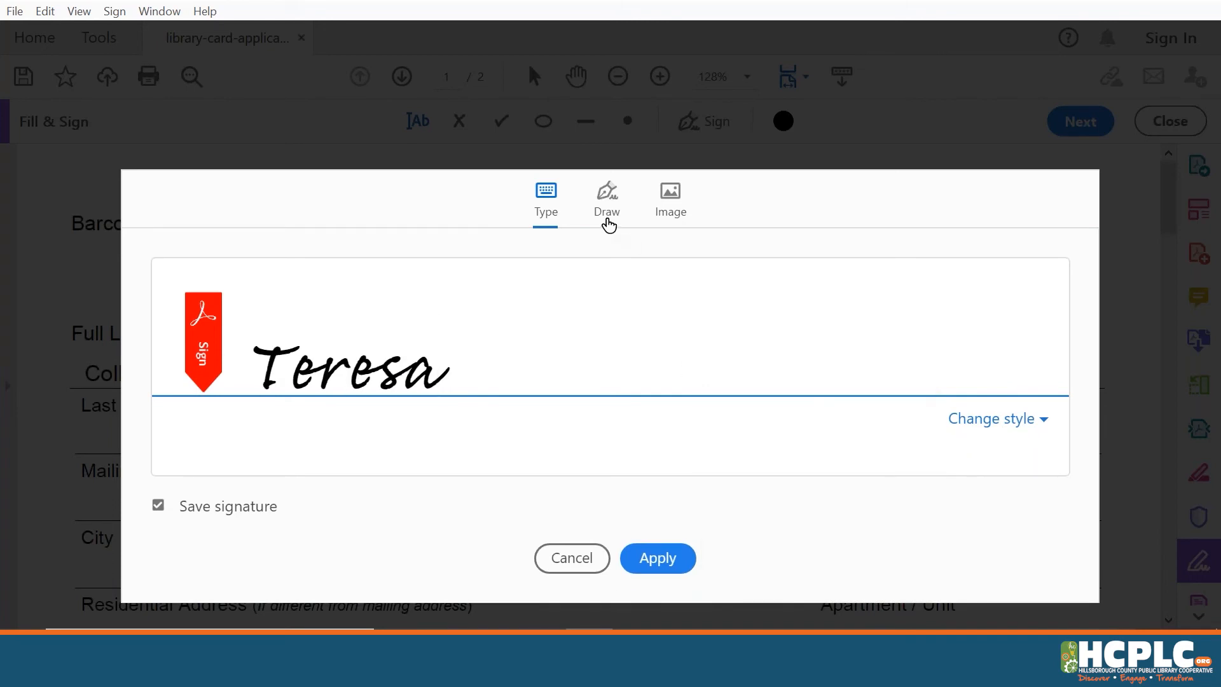
# Draw a three-stroke freehand signature on the Draw tab and apply it as a saved signature
pyautogui.click(608, 223)
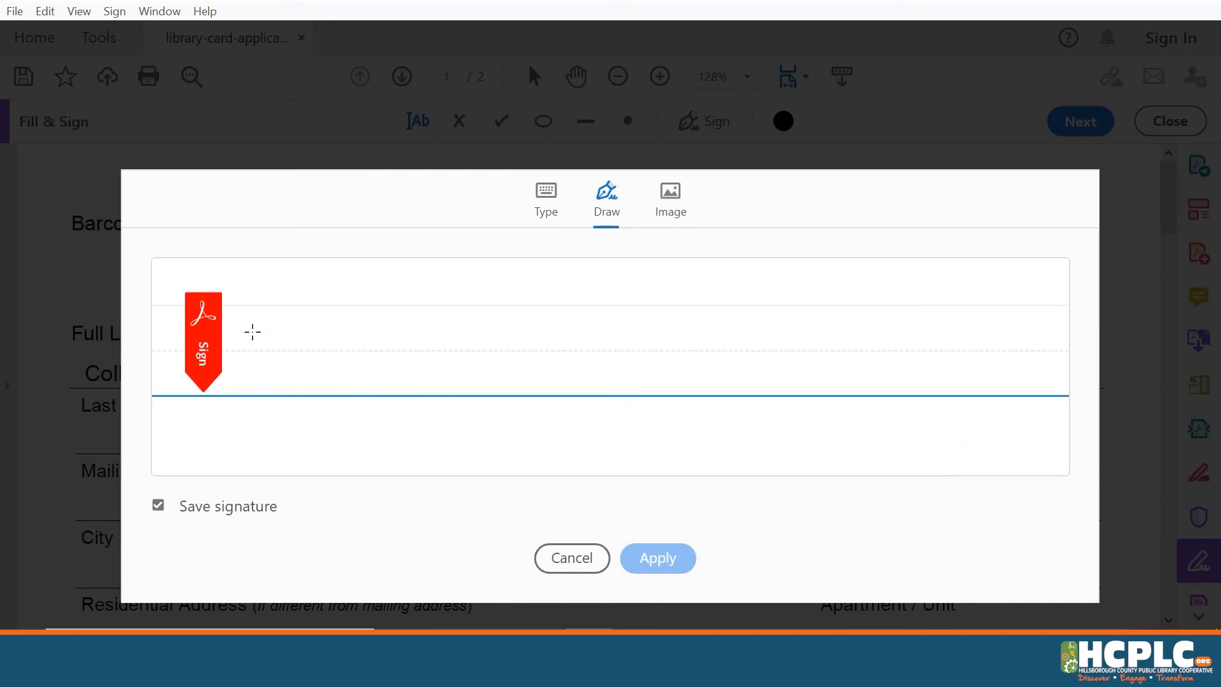
pyautogui.moveTo(253, 332)
pyautogui.mouseDown()
pyautogui.moveTo(357, 265)
pyautogui.moveTo(351, 356)
pyautogui.moveTo(314, 351)
pyautogui.mouseUp()
pyautogui.moveTo(241, 328)
pyautogui.mouseDown()
pyautogui.moveTo(341, 256)
pyautogui.moveTo(205, 396)
pyautogui.moveTo(333, 456)
pyautogui.mouseUp()
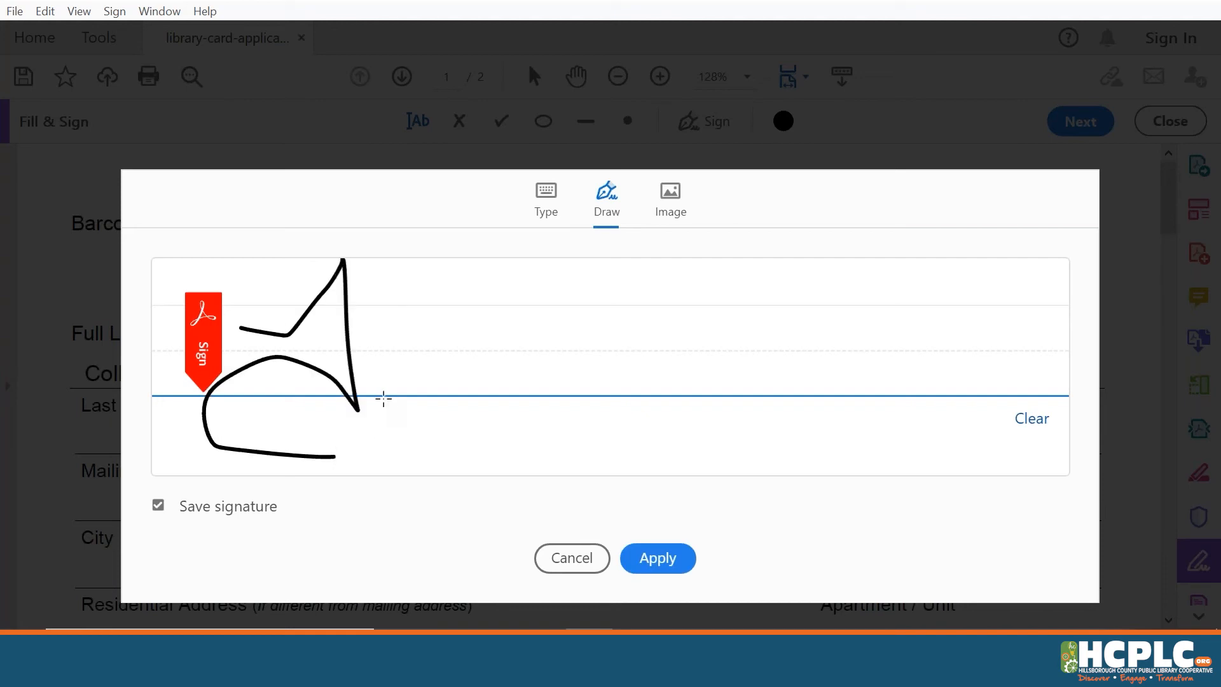
pyautogui.moveTo(375, 395)
pyautogui.mouseDown()
pyautogui.moveTo(472, 364)
pyautogui.moveTo(624, 380)
pyautogui.moveTo(789, 357)
pyautogui.mouseUp()
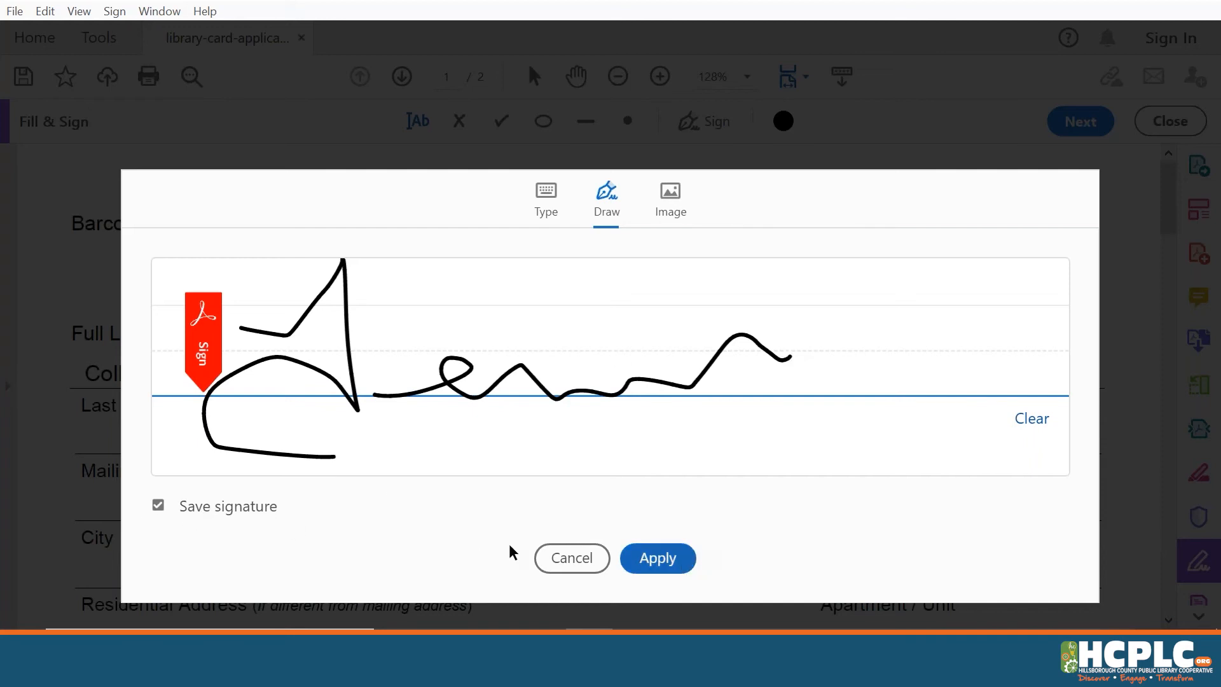
pyautogui.click(655, 566)
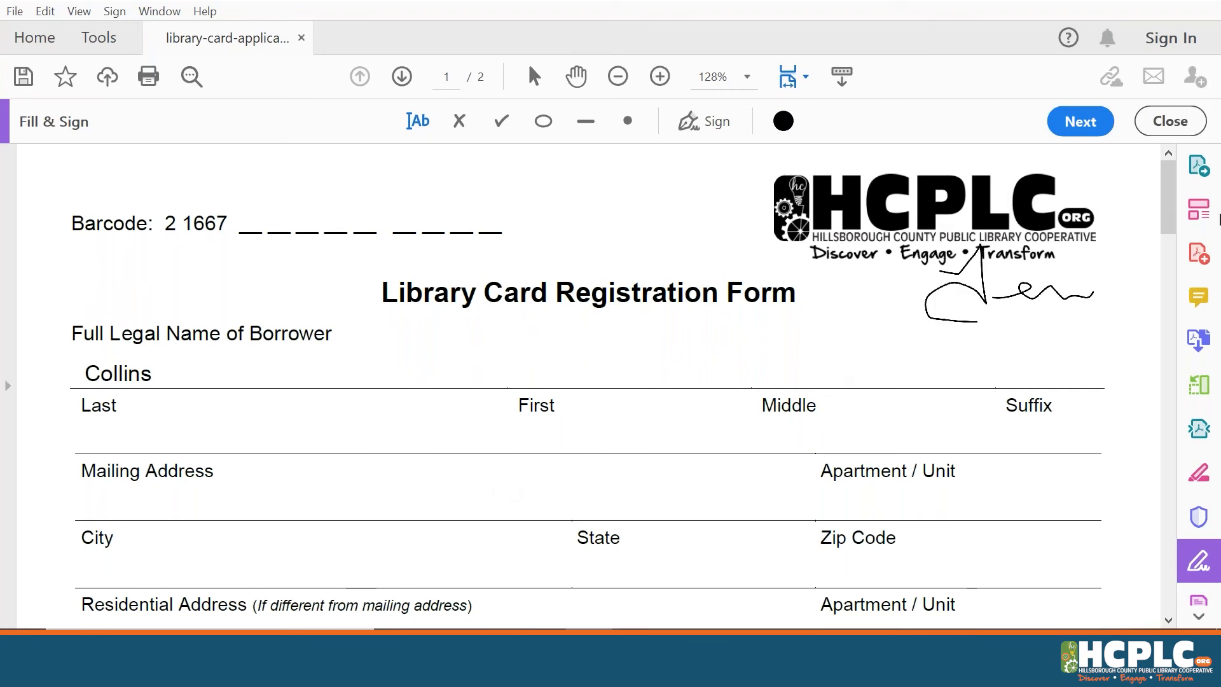
# Drop the drawn signature into the Parent / Guardian Full Legal Name box and shrink it by its corner
pyautogui.moveTo(1164, 221)
pyautogui.mouseDown()
pyautogui.moveTo(1165, 369)
pyautogui.moveTo(1166, 359)
pyautogui.moveTo(1005, 346)
pyautogui.mouseUp()
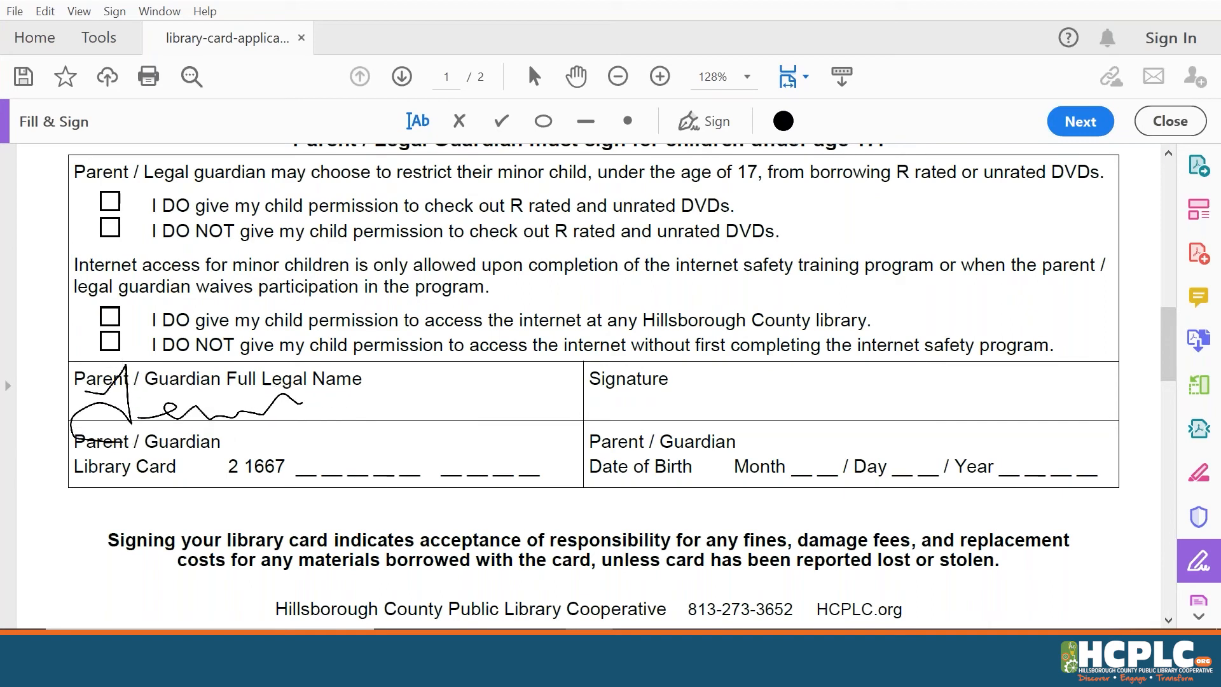
pyautogui.click(94, 461)
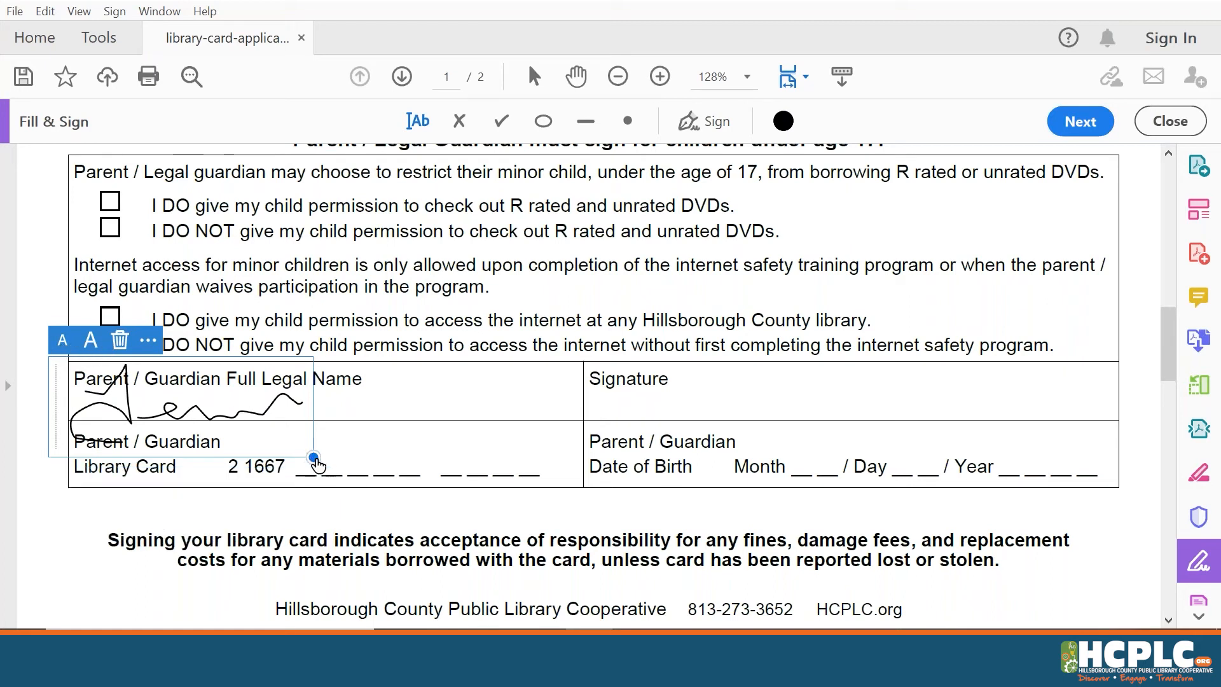
pyautogui.moveTo(315, 459)
pyautogui.mouseDown()
pyautogui.moveTo(229, 435)
pyautogui.moveTo(318, 464)
pyautogui.moveTo(254, 439)
pyautogui.moveTo(292, 450)
pyautogui.mouseUp()
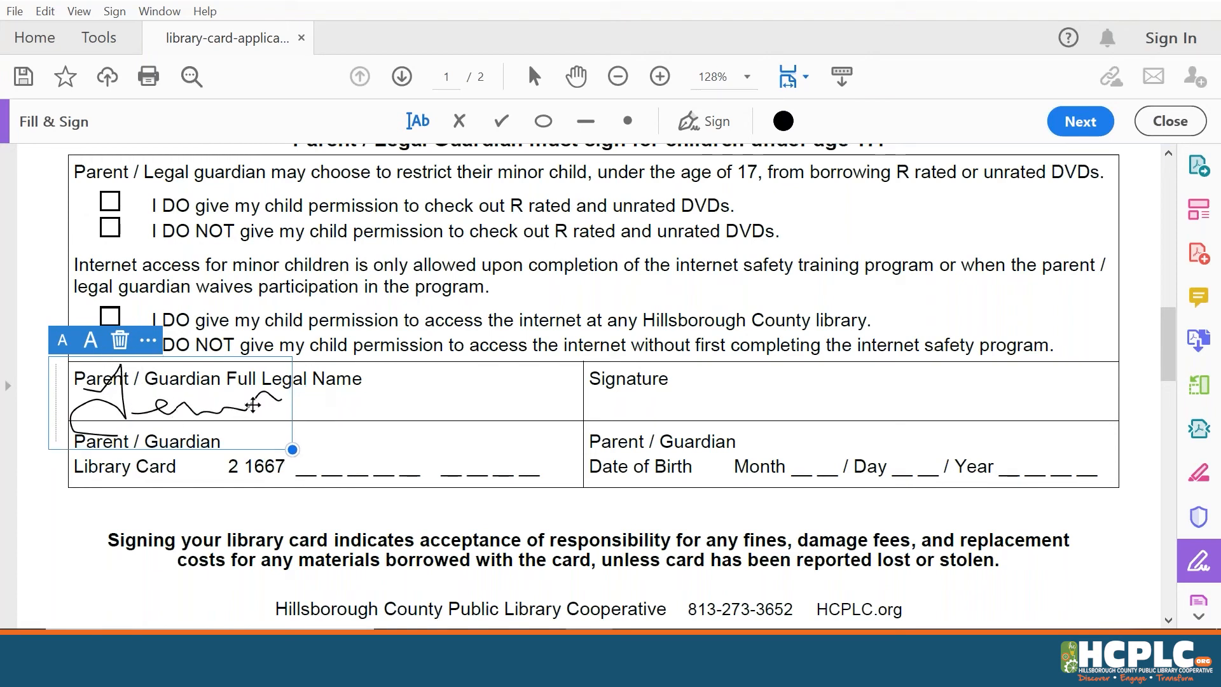
# Delete the saved drawn signature and start a new one, backing out of the Image option
pyautogui.click(698, 131)
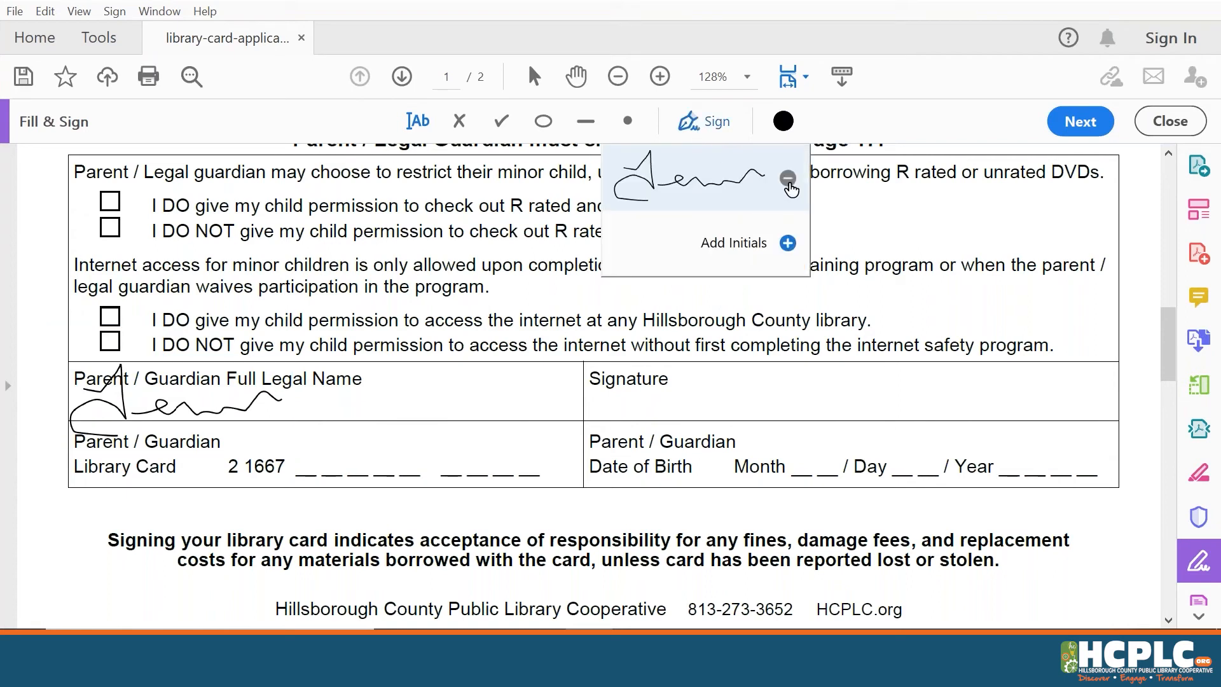
pyautogui.click(789, 182)
pyautogui.click(750, 185)
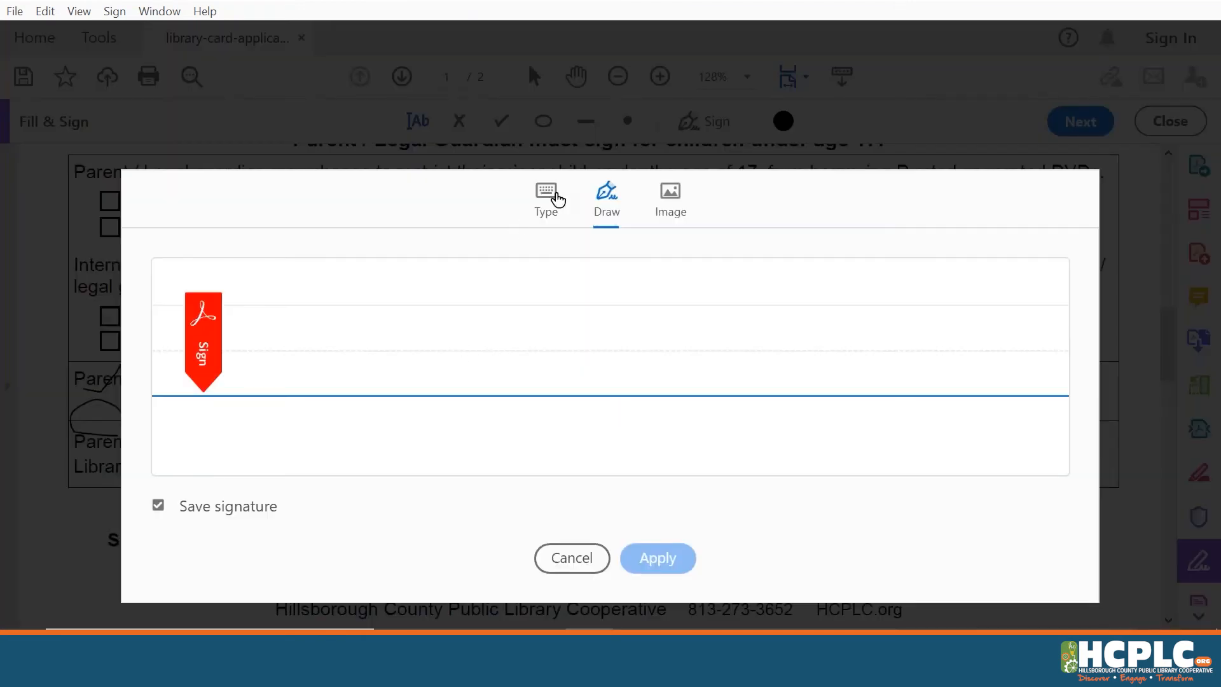
pyautogui.click(555, 195)
pyautogui.click(691, 208)
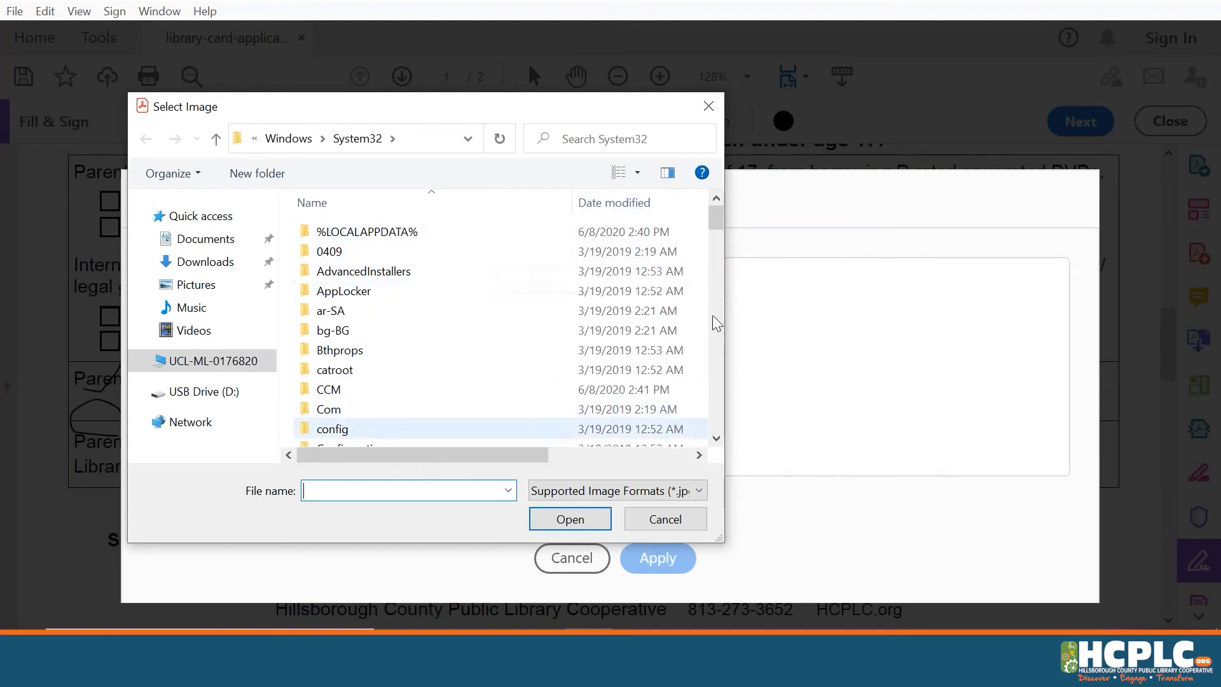
pyautogui.click(668, 518)
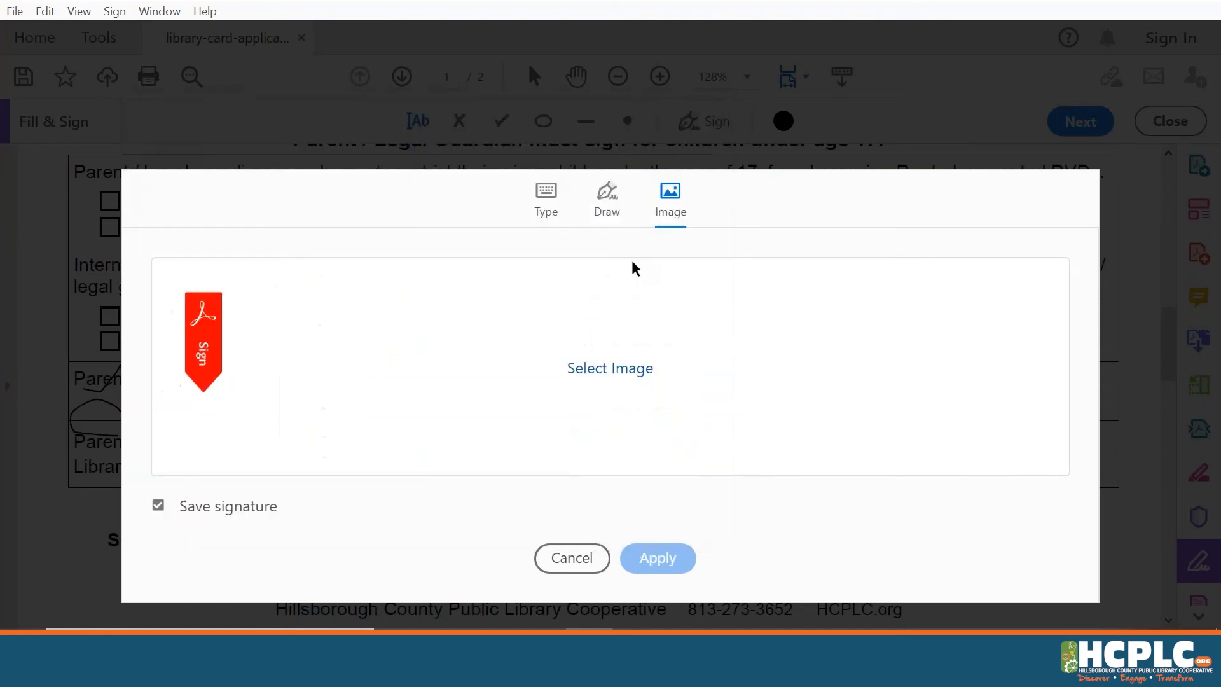
pyautogui.click(542, 210)
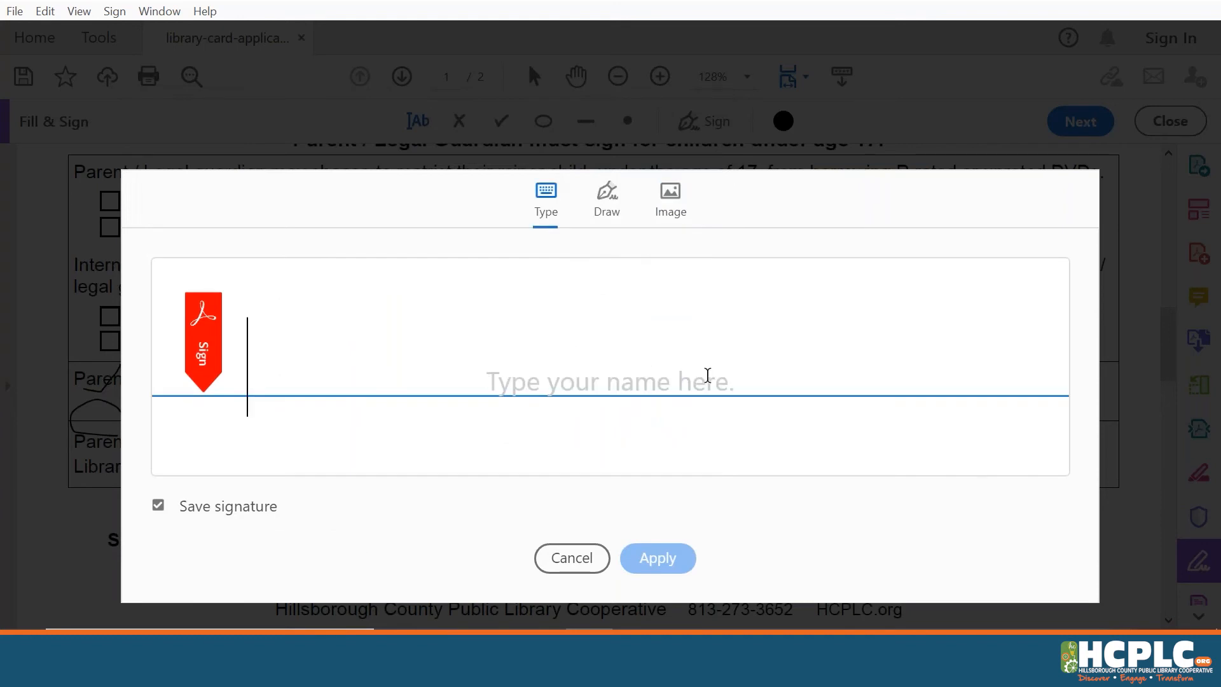
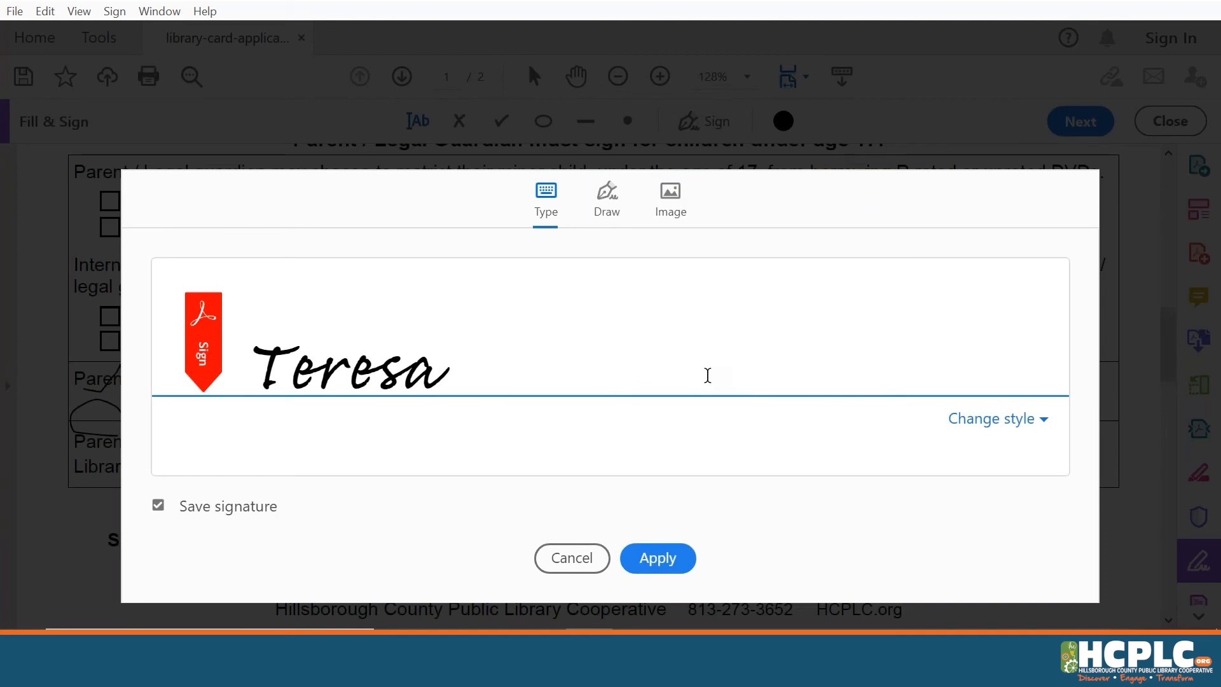
# Apply a typed signature of the borrower's first name, place it, then delete it
pyautogui.click(666, 570)
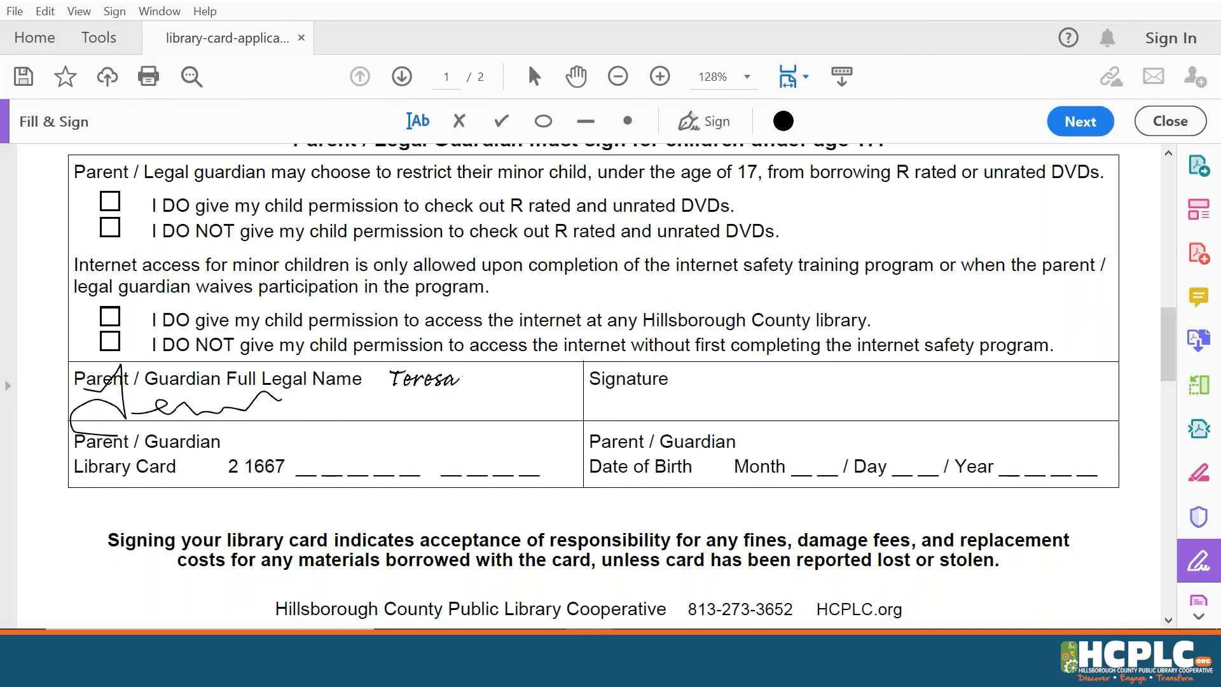
pyautogui.click(395, 402)
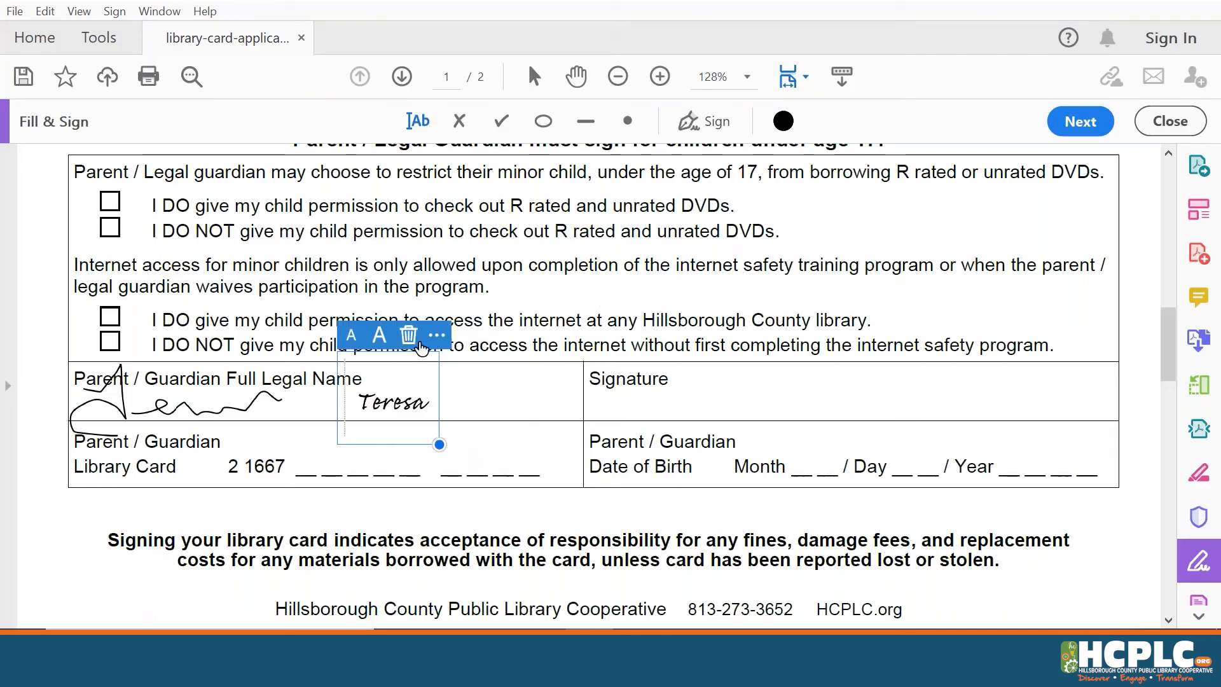
pyautogui.click(408, 335)
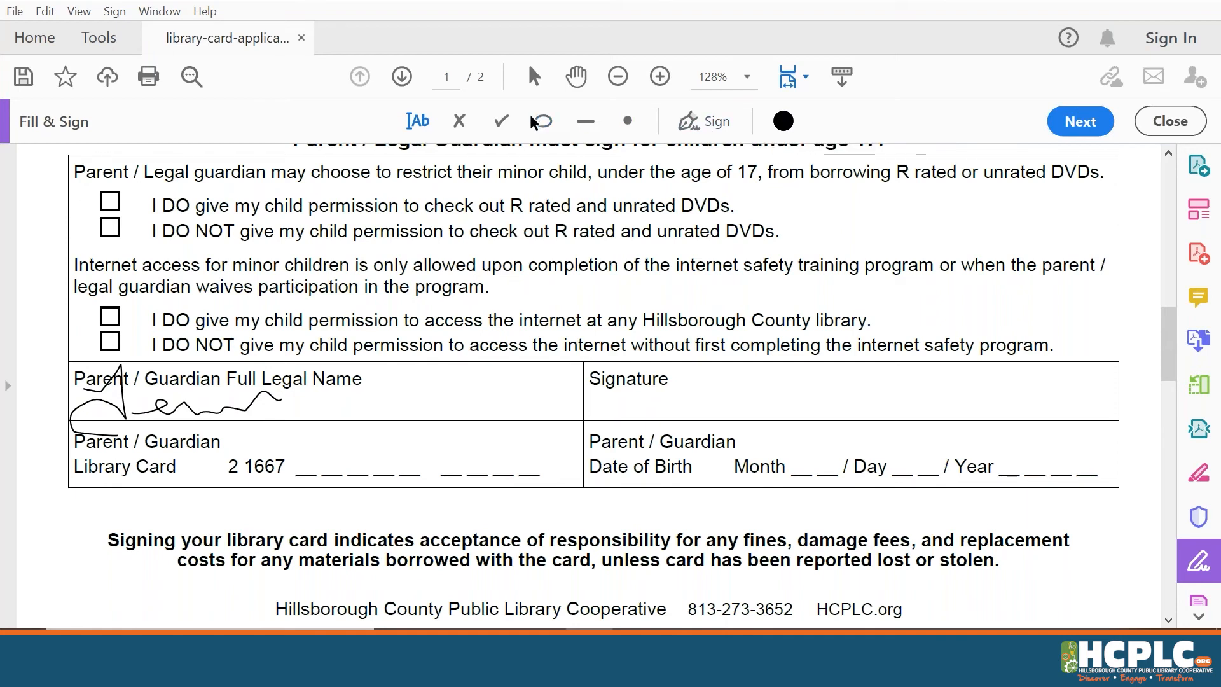
# Draw and fit an ellipse around Middle, delete it, and close Fill & Sign
pyautogui.click(542, 125)
pyautogui.moveTo(1168, 339); pyautogui.dragTo(1169, 162)
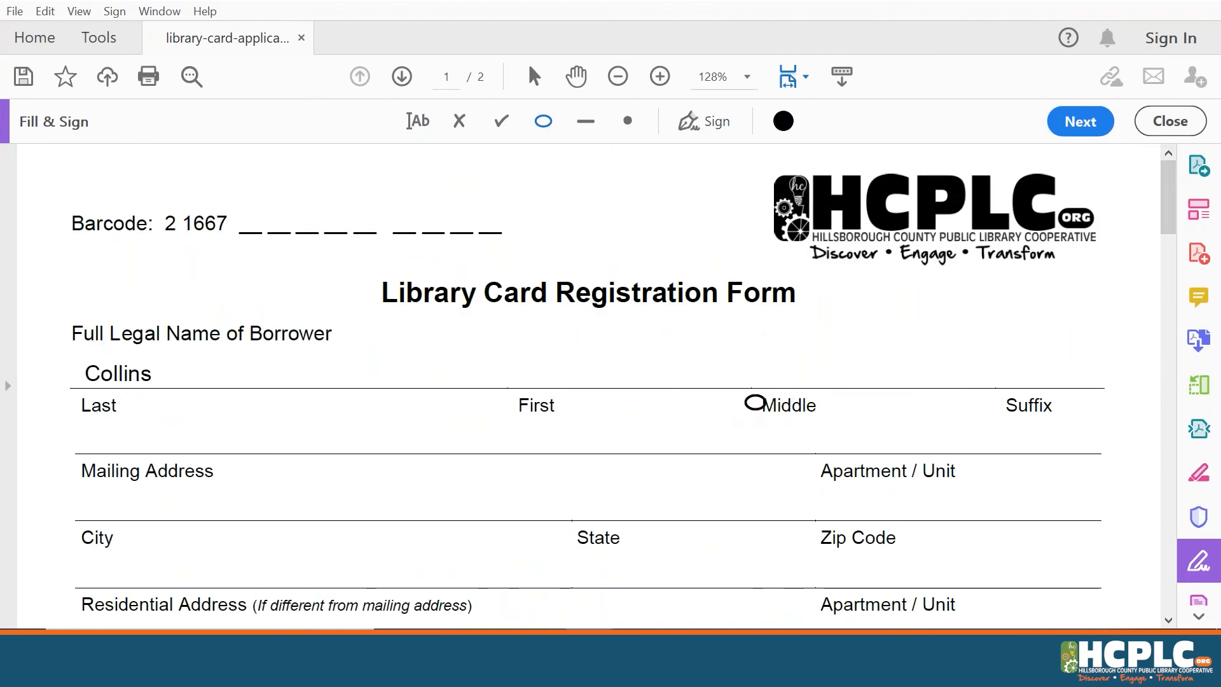
pyautogui.click(754, 401)
pyautogui.moveTo(776, 419); pyautogui.dragTo(922, 467)
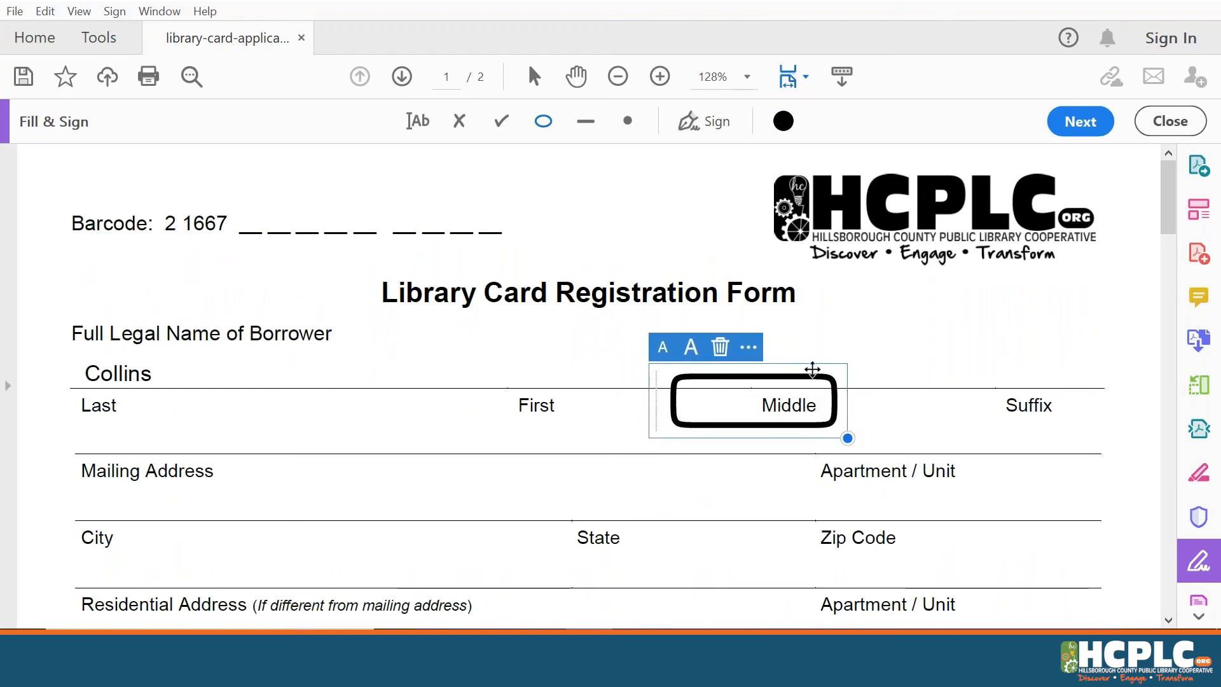
pyautogui.moveTo(809, 368); pyautogui.dragTo(845, 370)
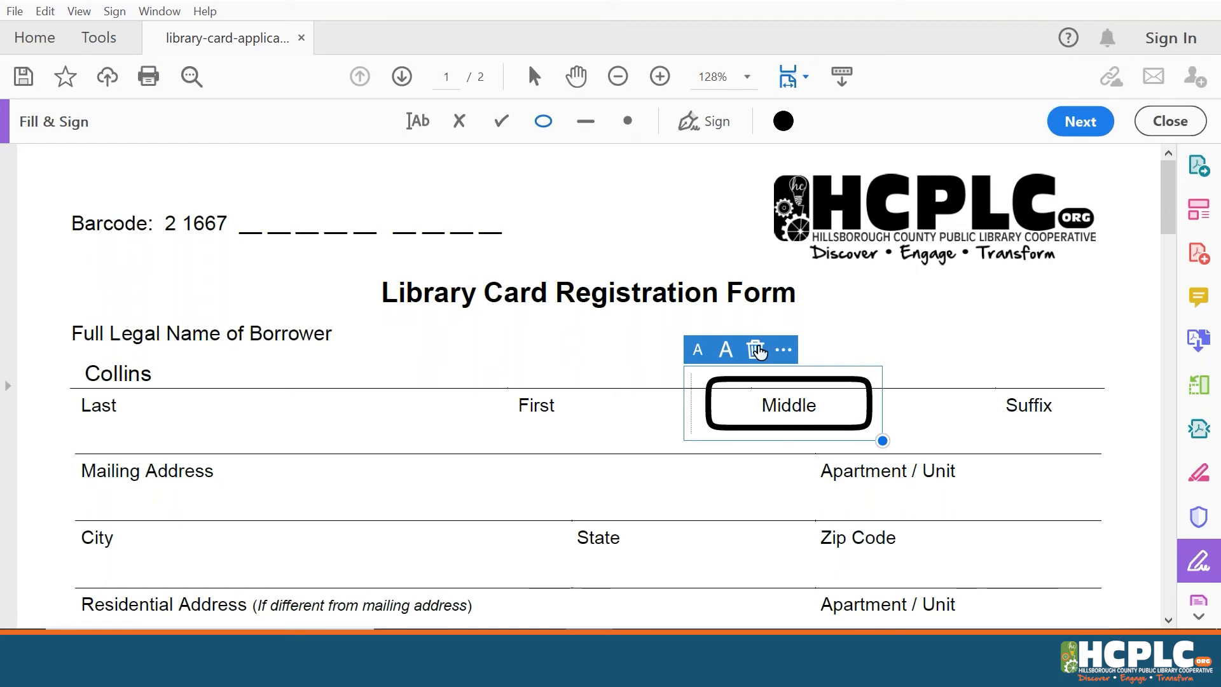
pyautogui.click(758, 351)
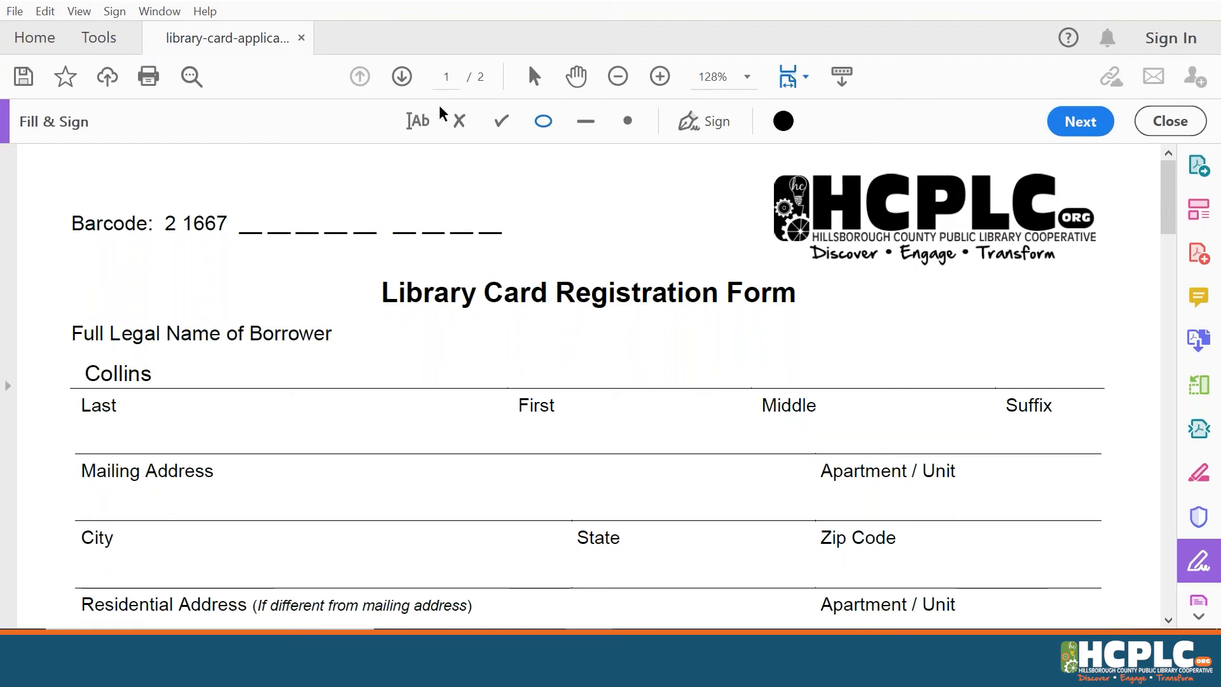
pyautogui.click(1173, 123)
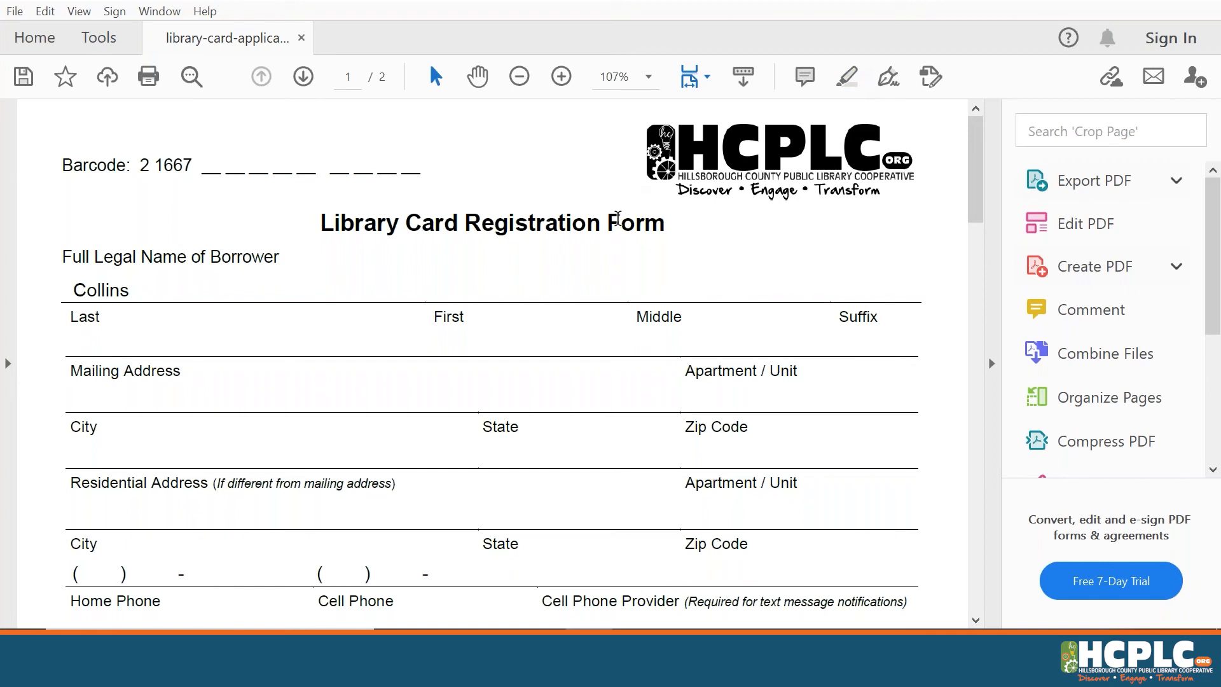
# Highlight Form from the popup, then use Highlight Text on Library, State, Zip and the HCPLC logo
pyautogui.doubleClick(608, 220)
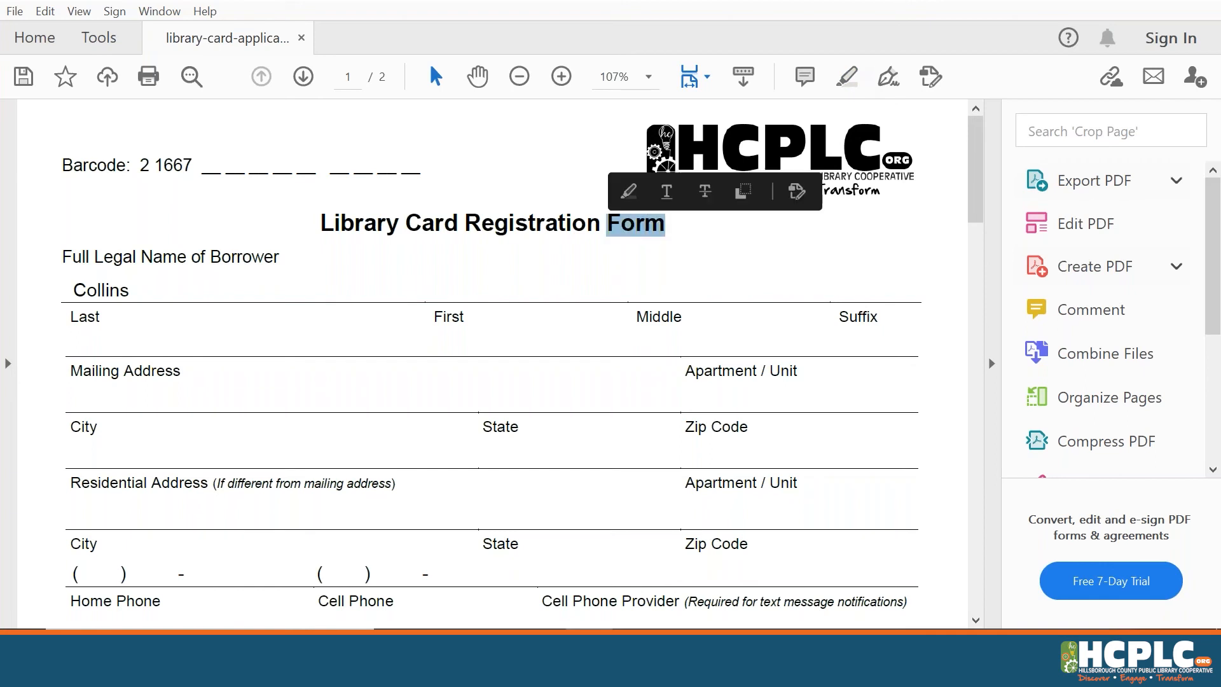
pyautogui.click(629, 191)
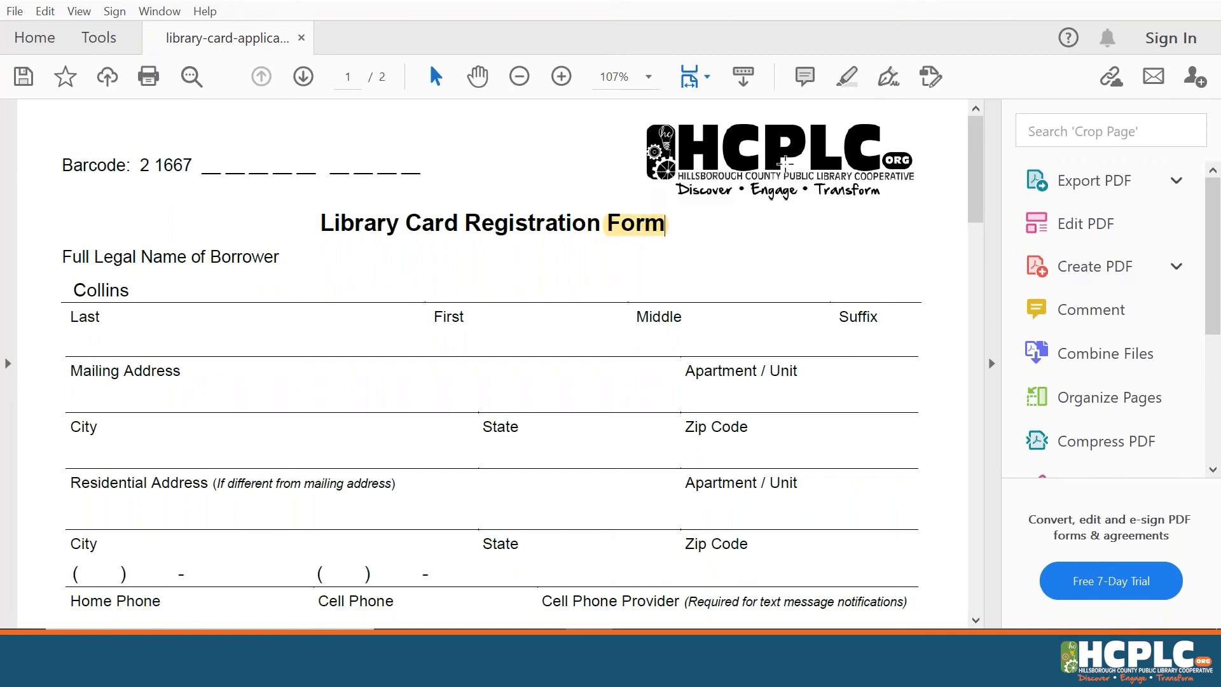
pyautogui.click(846, 77)
pyautogui.moveTo(324, 222); pyautogui.dragTo(401, 224)
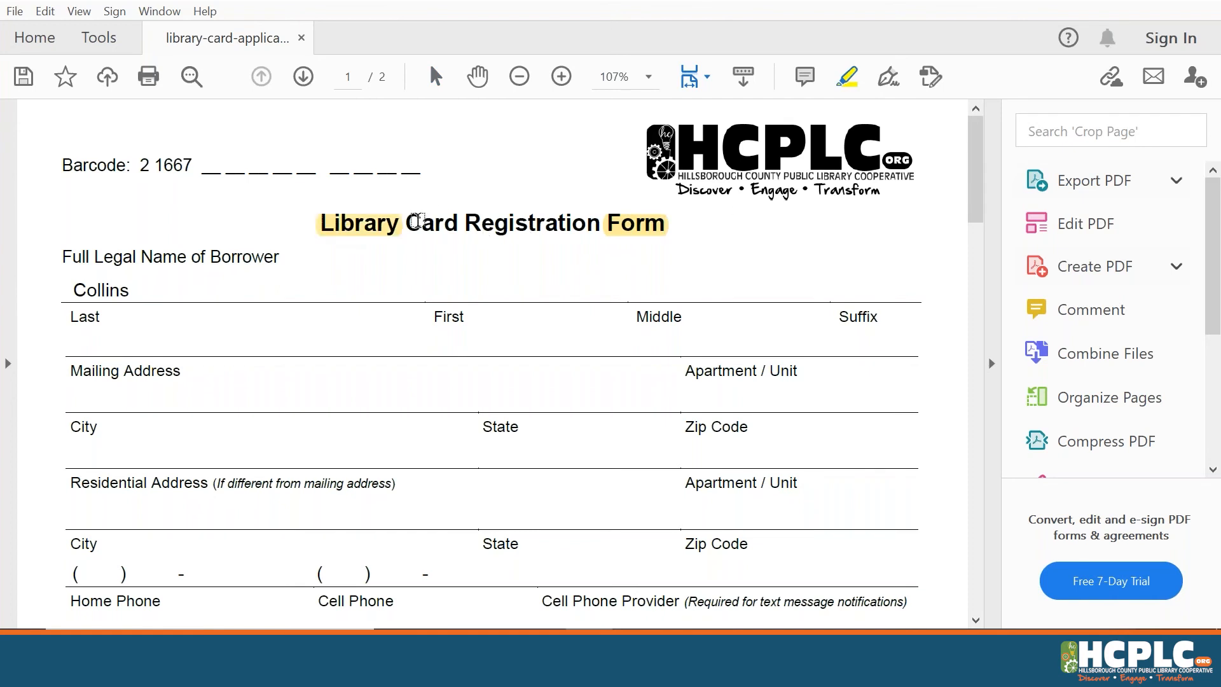
pyautogui.doubleClick(502, 426)
pyautogui.doubleClick(699, 425)
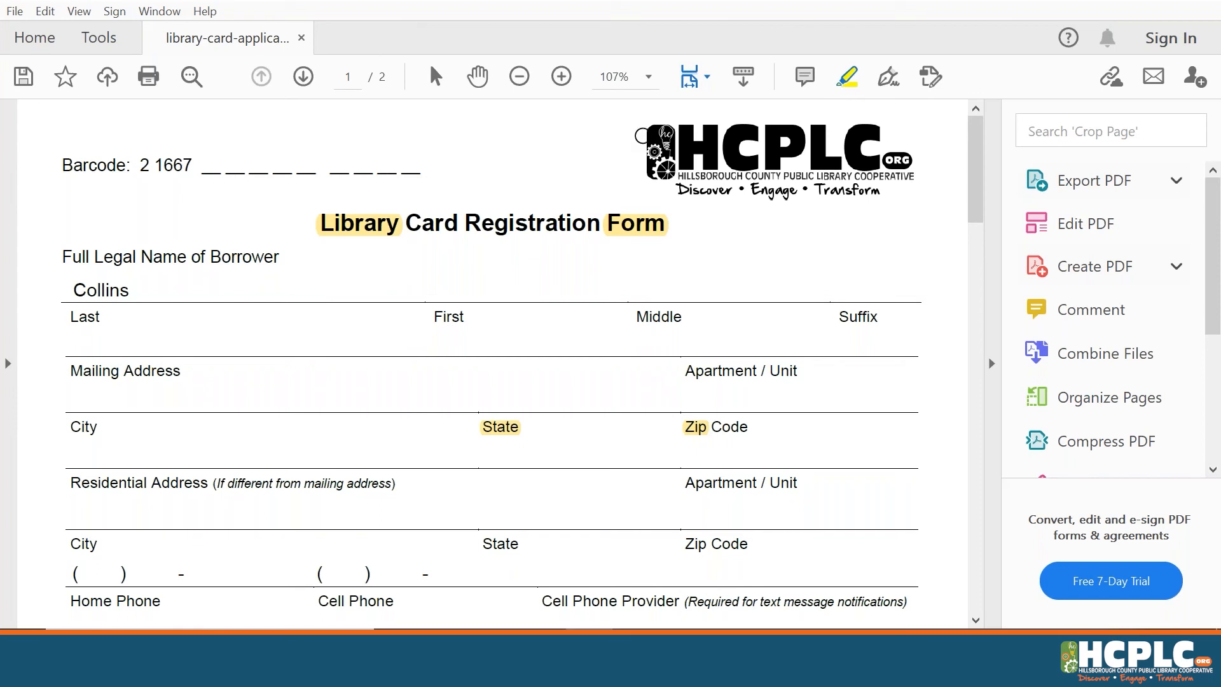
pyautogui.moveTo(643, 130)
pyautogui.mouseDown()
pyautogui.moveTo(725, 146)
pyautogui.moveTo(903, 127)
pyautogui.moveTo(836, 155)
pyautogui.moveTo(734, 163)
pyautogui.moveTo(640, 150)
pyautogui.mouseUp()
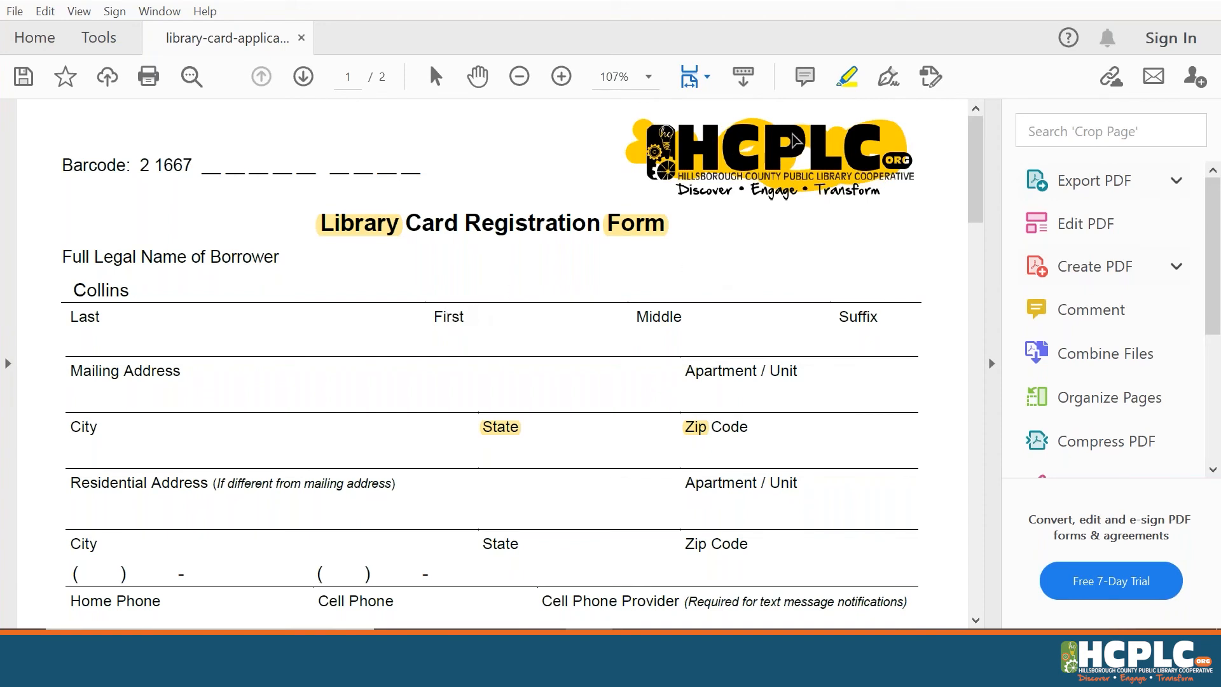
# Open the Highlight Properties for the highlight on the word Form
pyautogui.rightClick(846, 83)
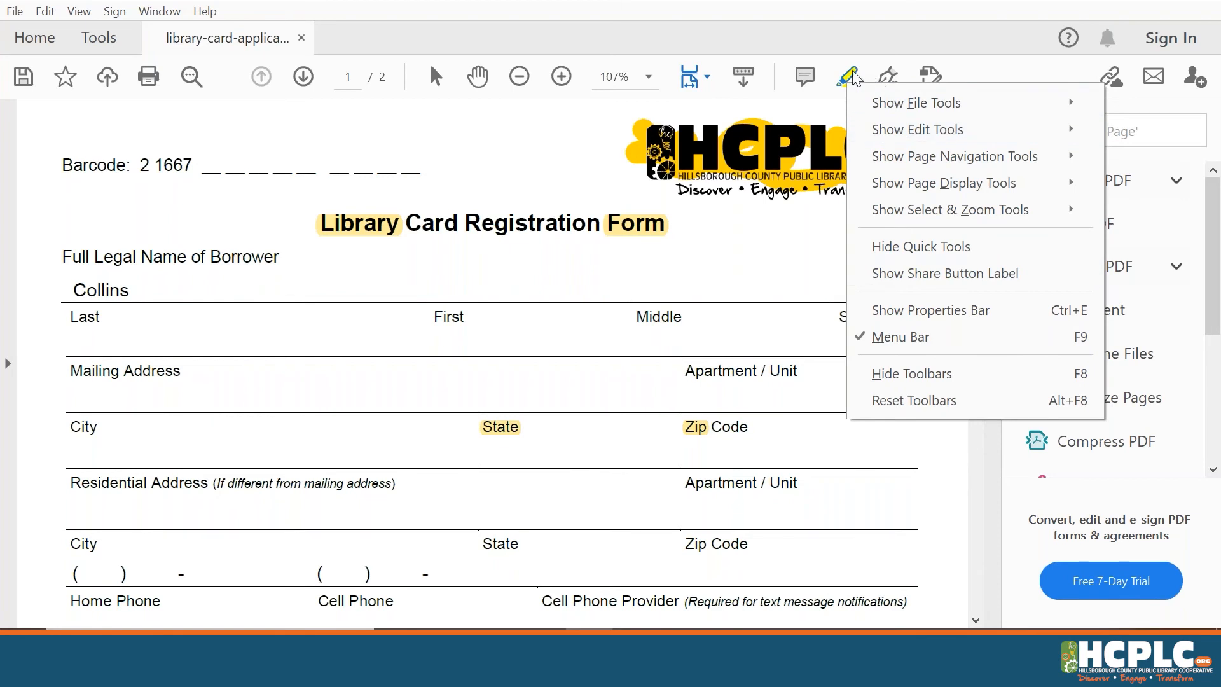
pyautogui.click(638, 232)
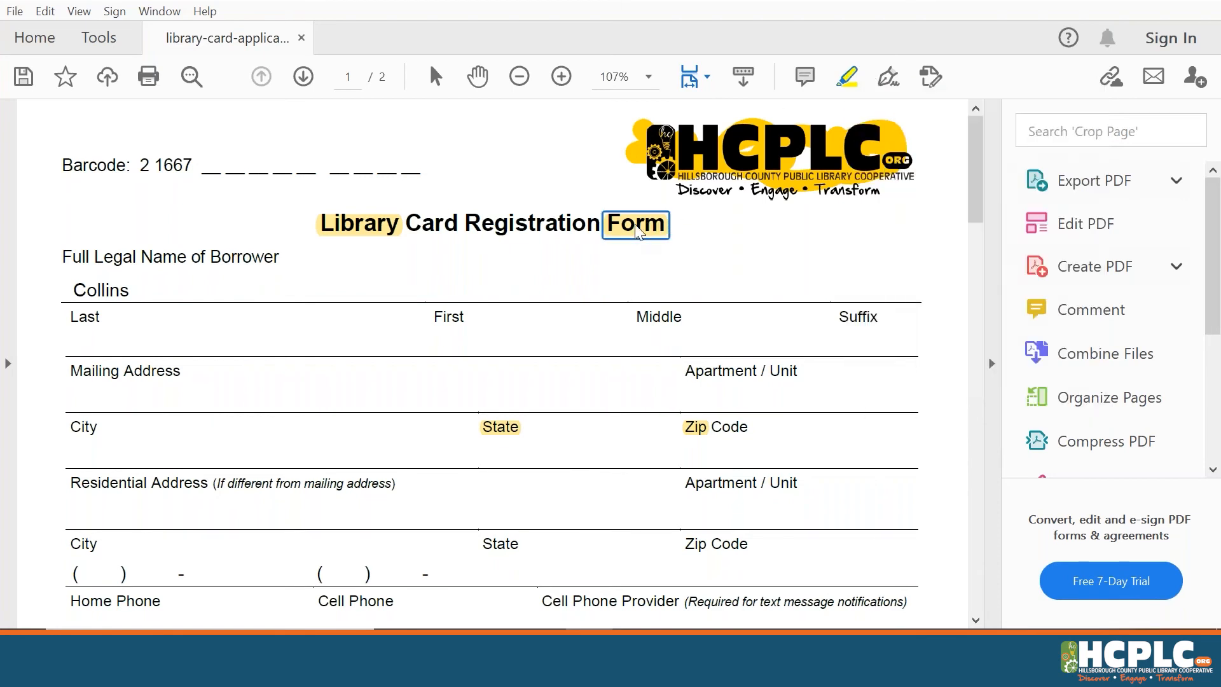
pyautogui.rightClick(638, 232)
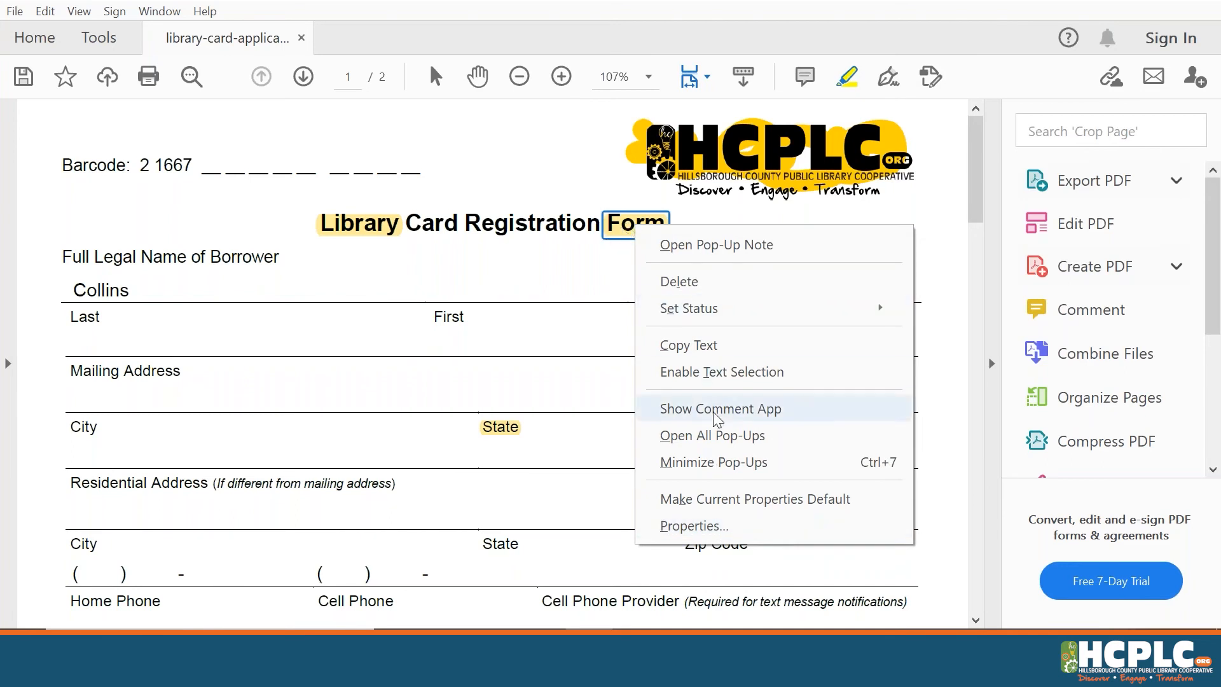
pyautogui.click(689, 525)
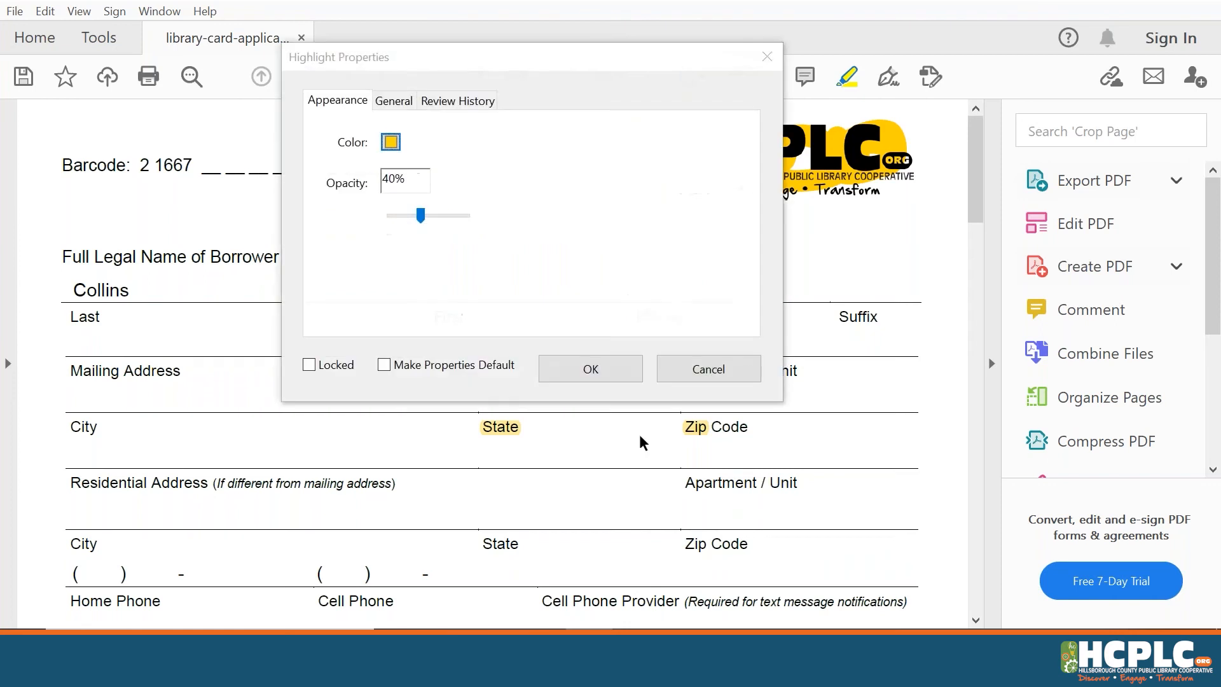
# Change the Form highlight colour to blue with opacity at 40% and confirm
pyautogui.click(391, 143)
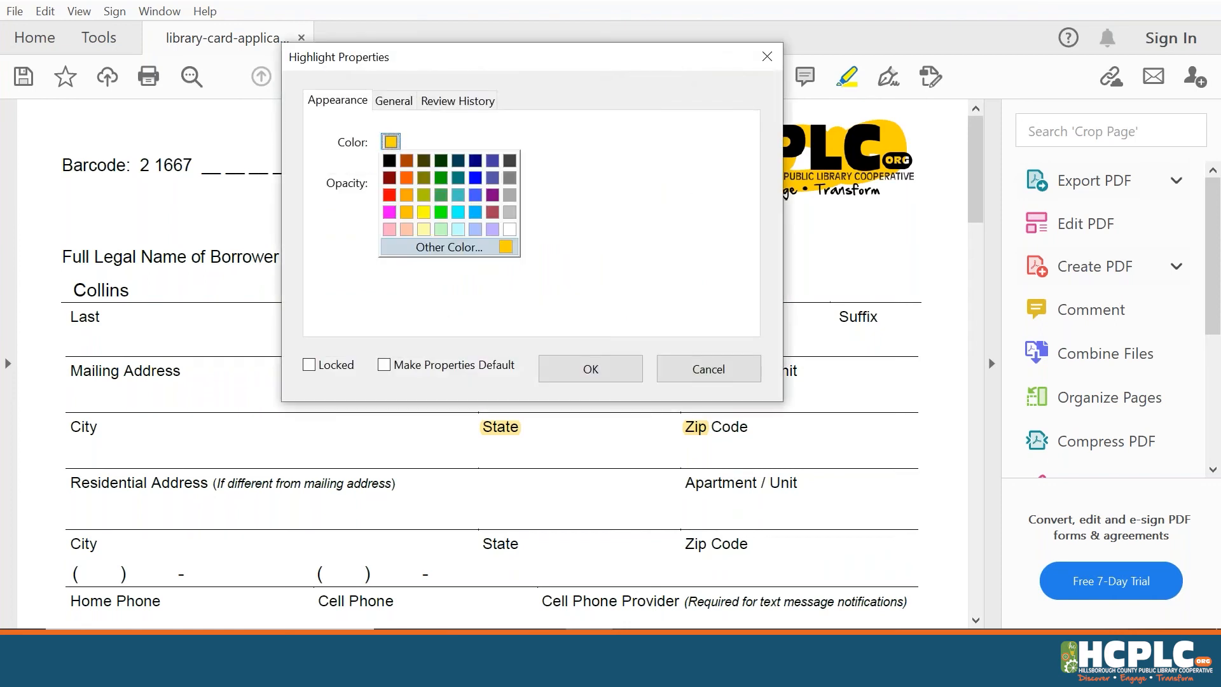
pyautogui.click(475, 193)
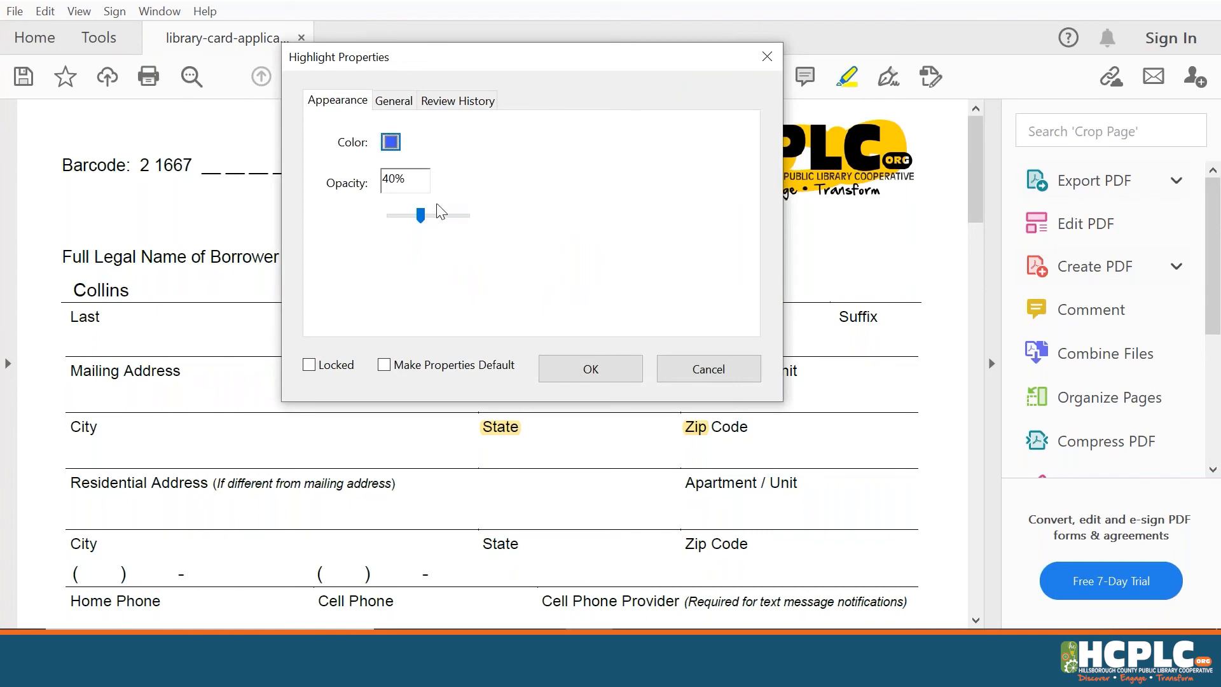
pyautogui.moveTo(419, 217); pyautogui.dragTo(396, 216)
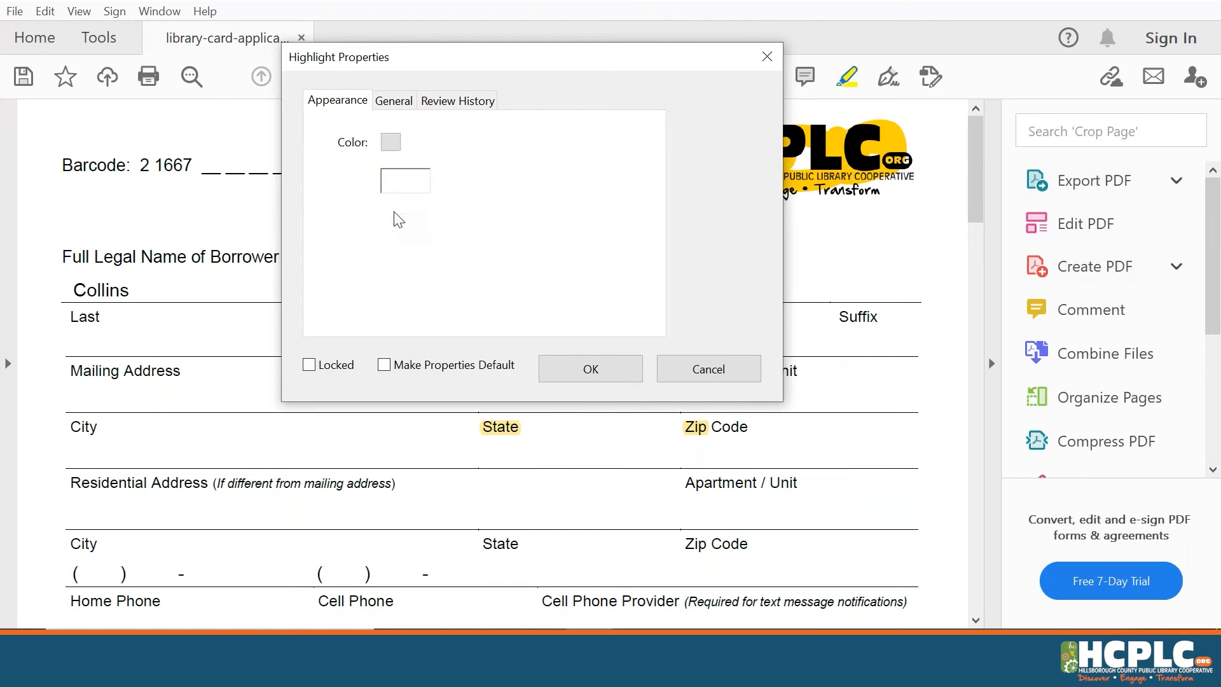
pyautogui.click(625, 372)
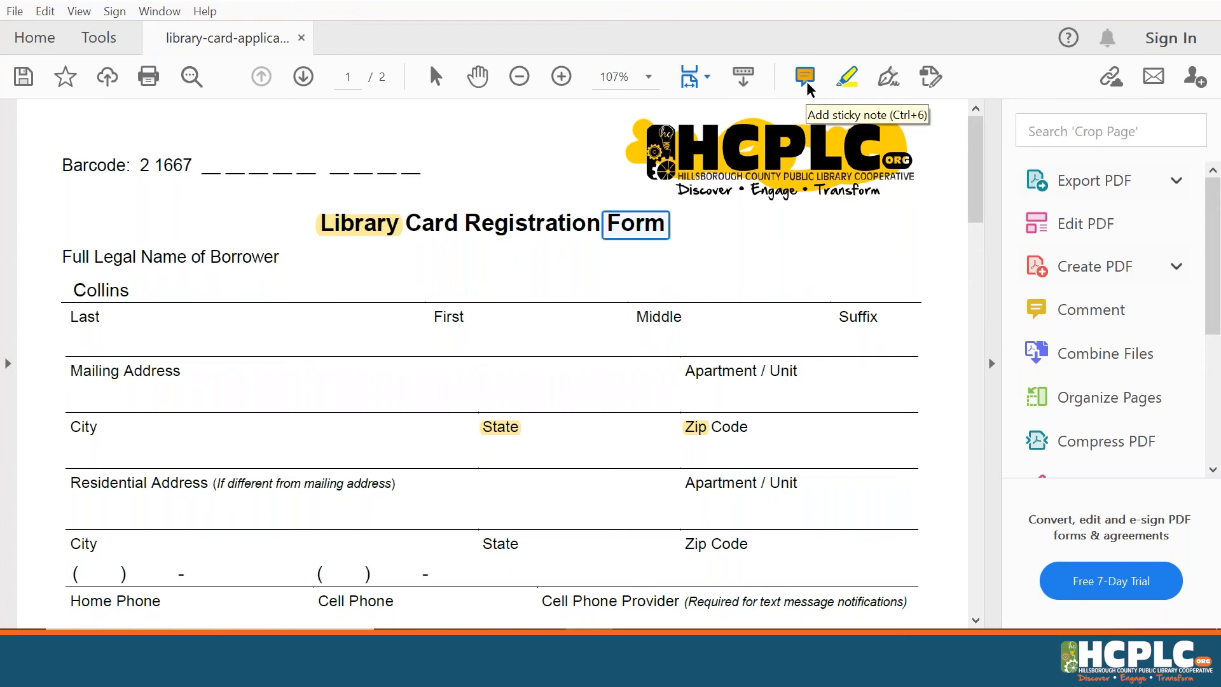
# Open the Comment tools, showing the five page-1 comments, and select Add sticky note
pyautogui.click(1108, 315)
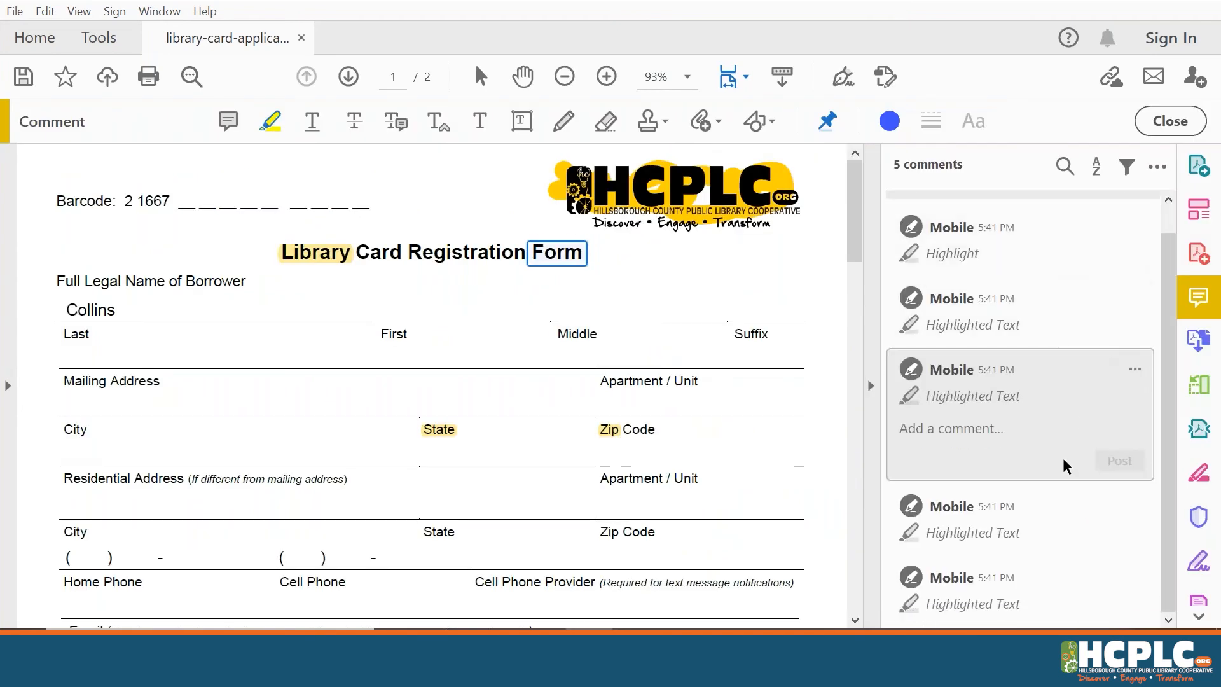
pyautogui.scroll(1, 1167, 234)
pyautogui.moveTo(1164, 227)
pyautogui.mouseDown()
pyautogui.moveTo(1171, 341)
pyautogui.moveTo(1157, 204)
pyautogui.mouseUp()
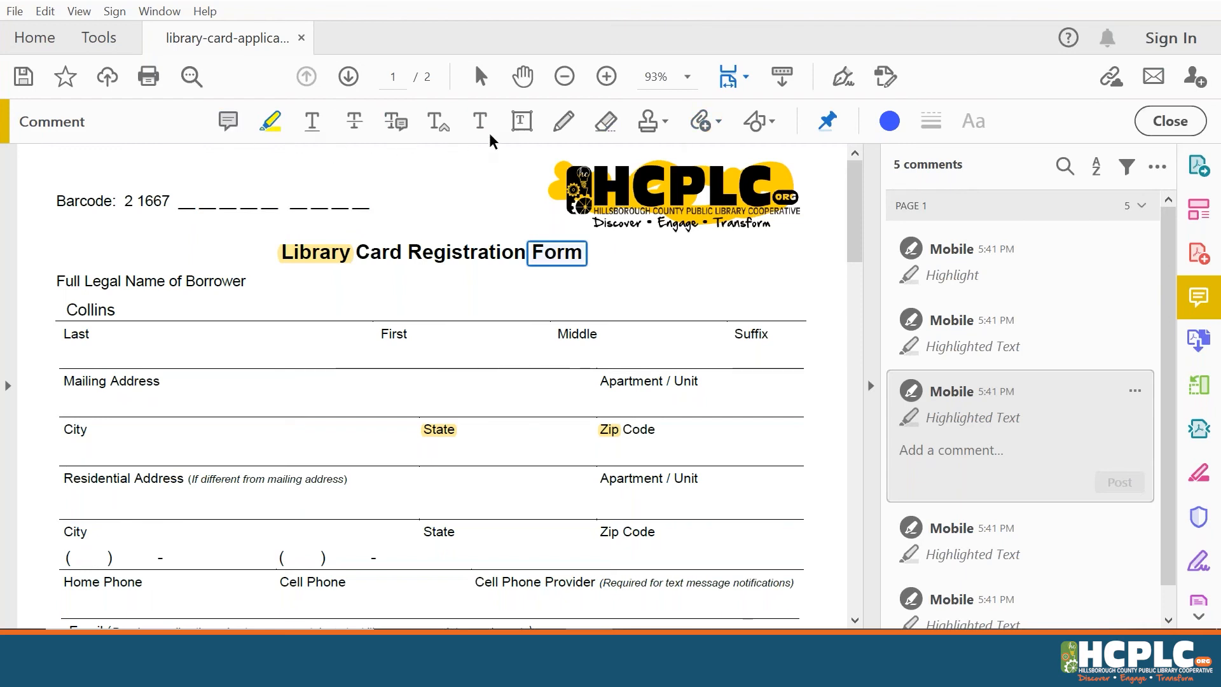
pyautogui.click(233, 127)
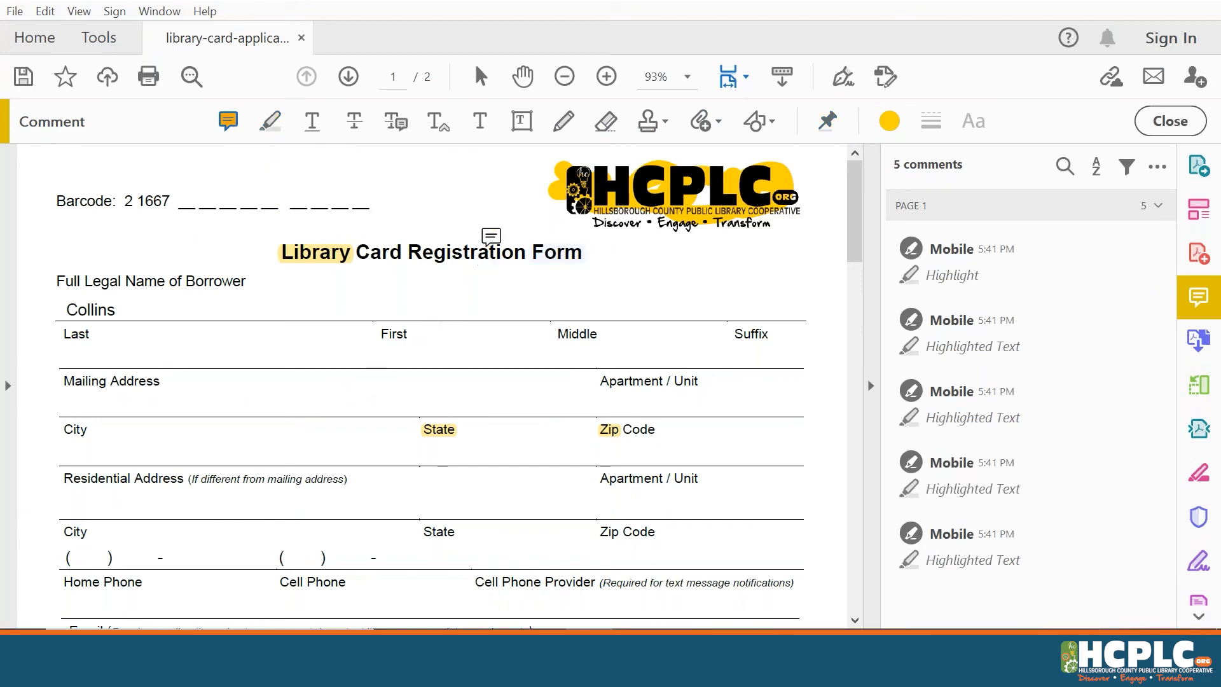
# Place a sticky note above the title word 'Registration' and post the comment 'Test'
pyautogui.click(485, 240)
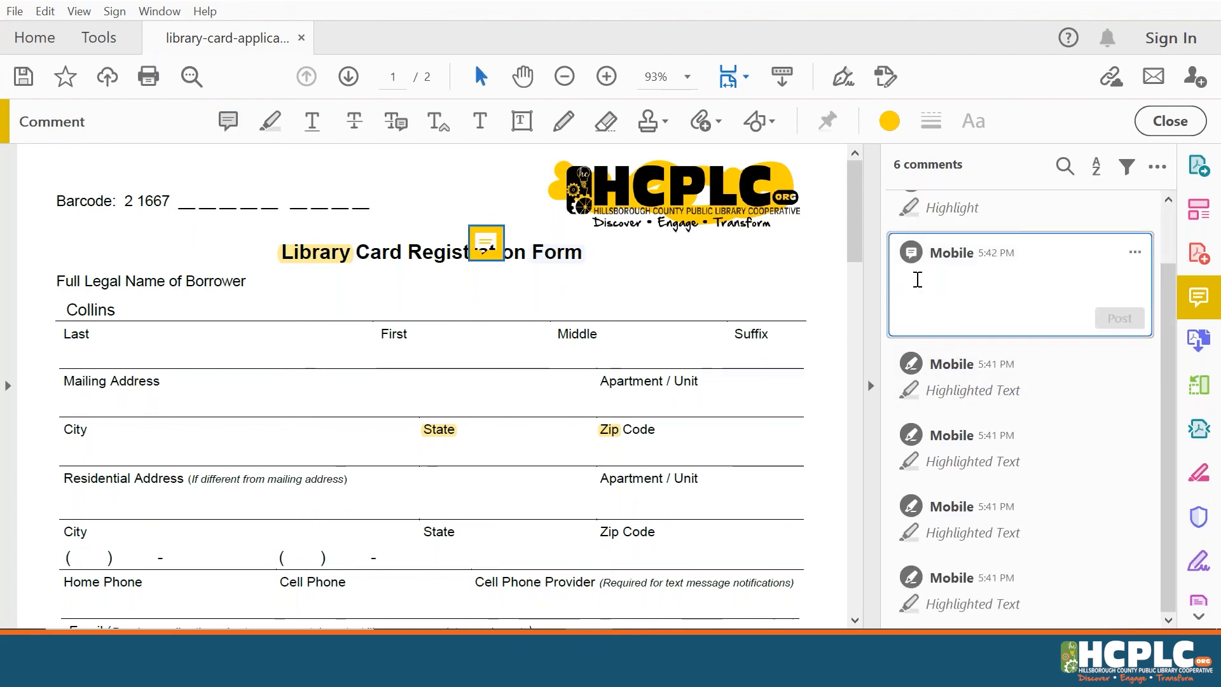
pyautogui.write('Te')
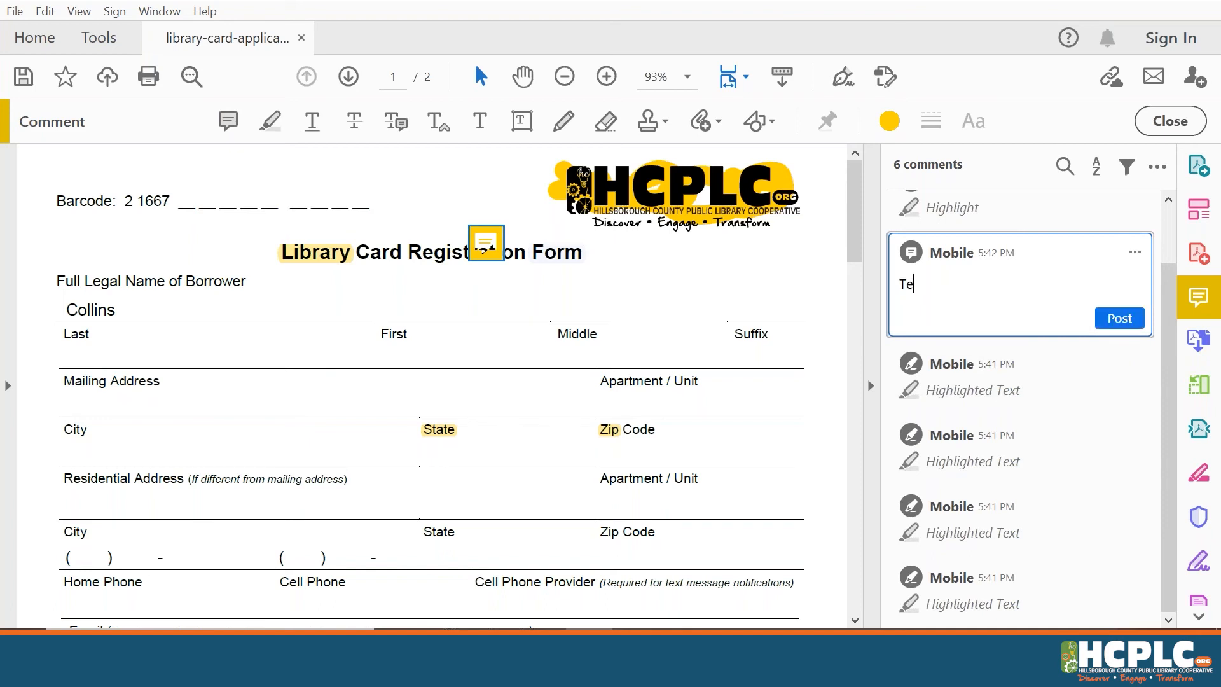
pyautogui.write('st')
pyautogui.press('Return')
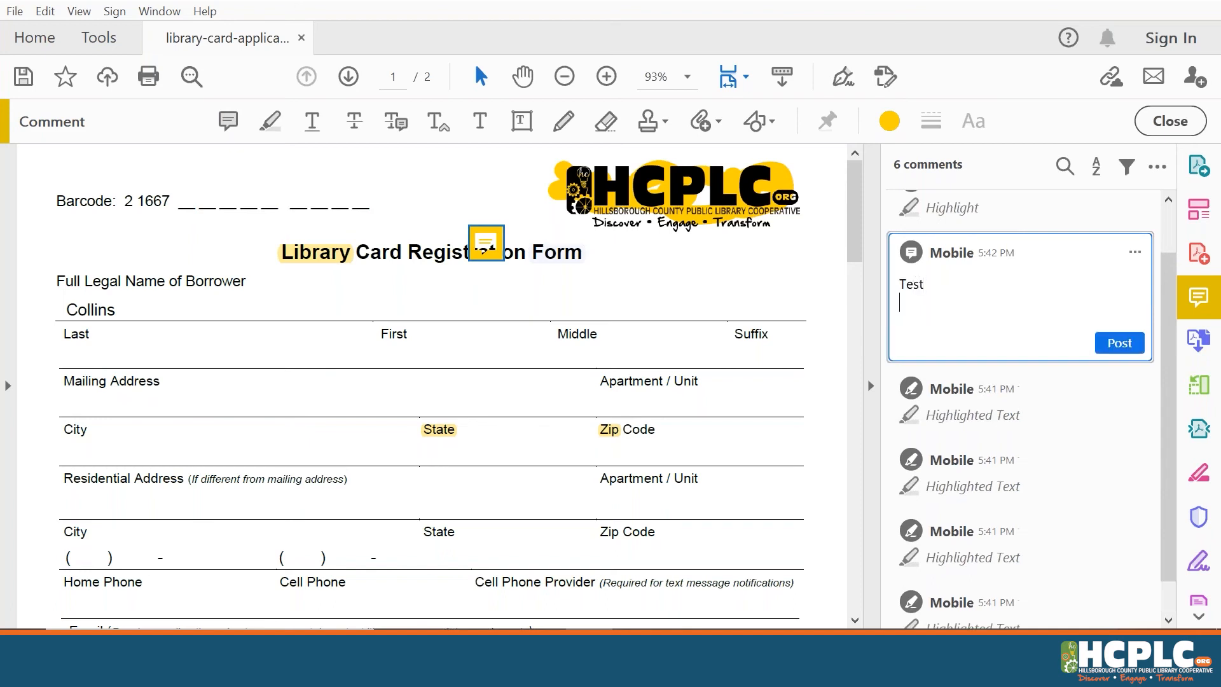
pyautogui.click(1123, 345)
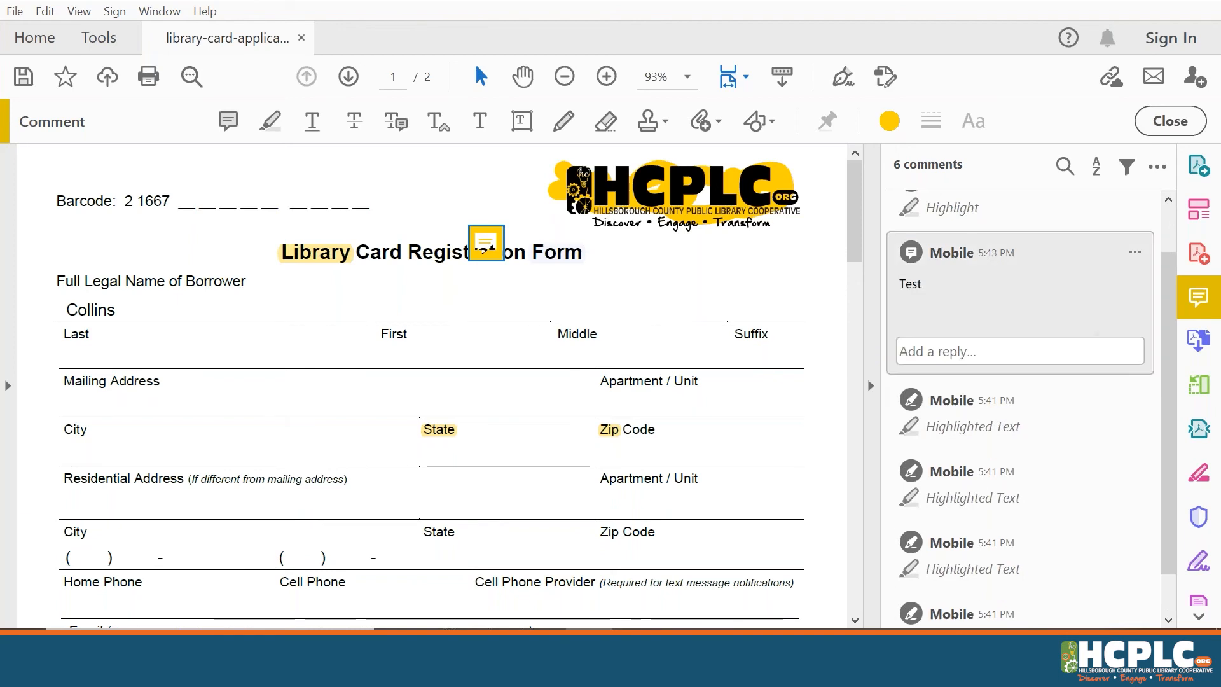
# Post the reply 'Ok!' beneath the Test comment
pyautogui.click(1053, 353)
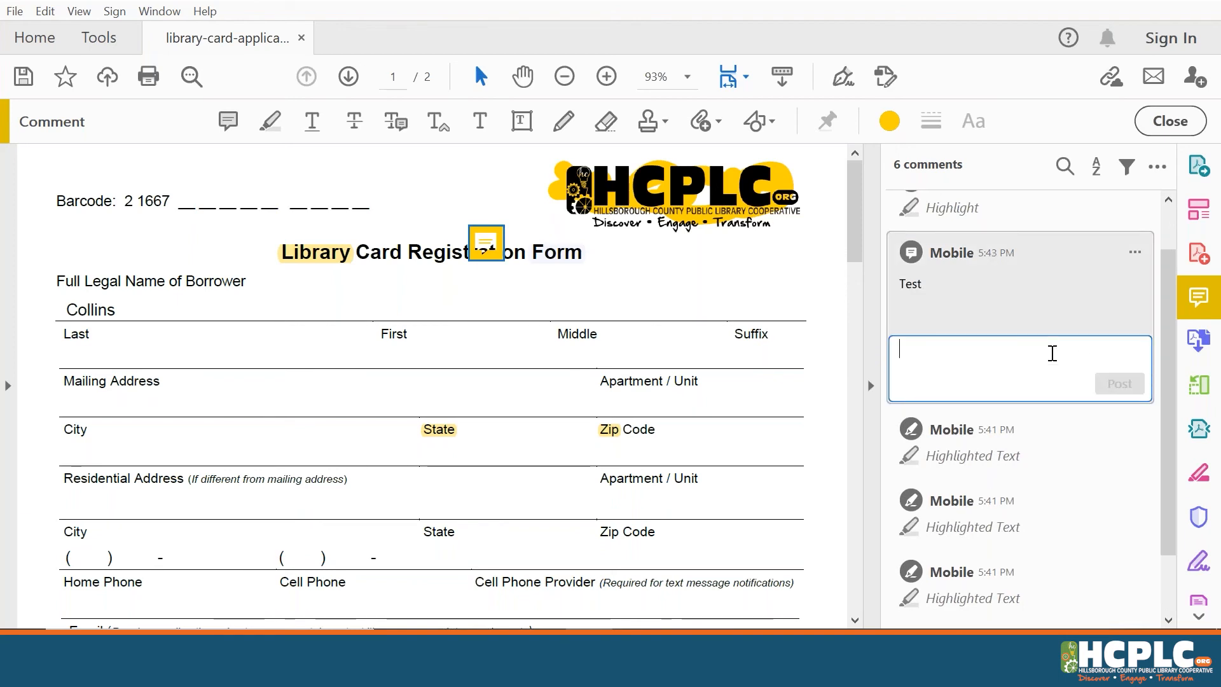
pyautogui.write('Ok!')
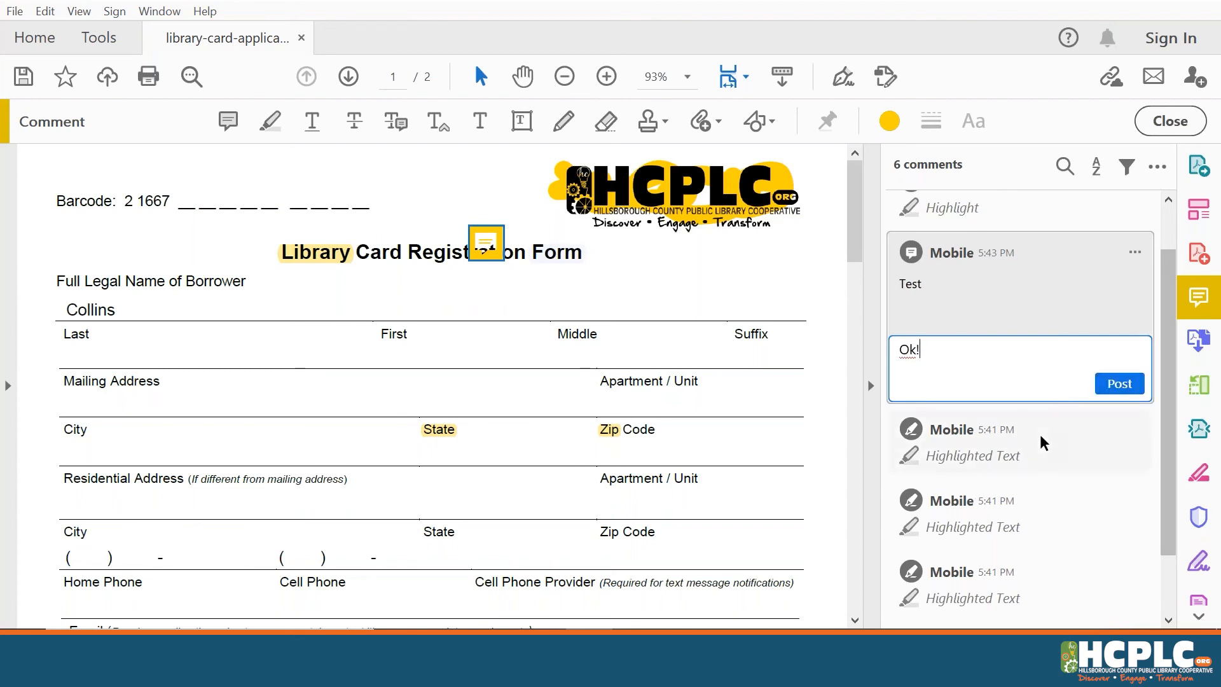
pyautogui.click(1120, 383)
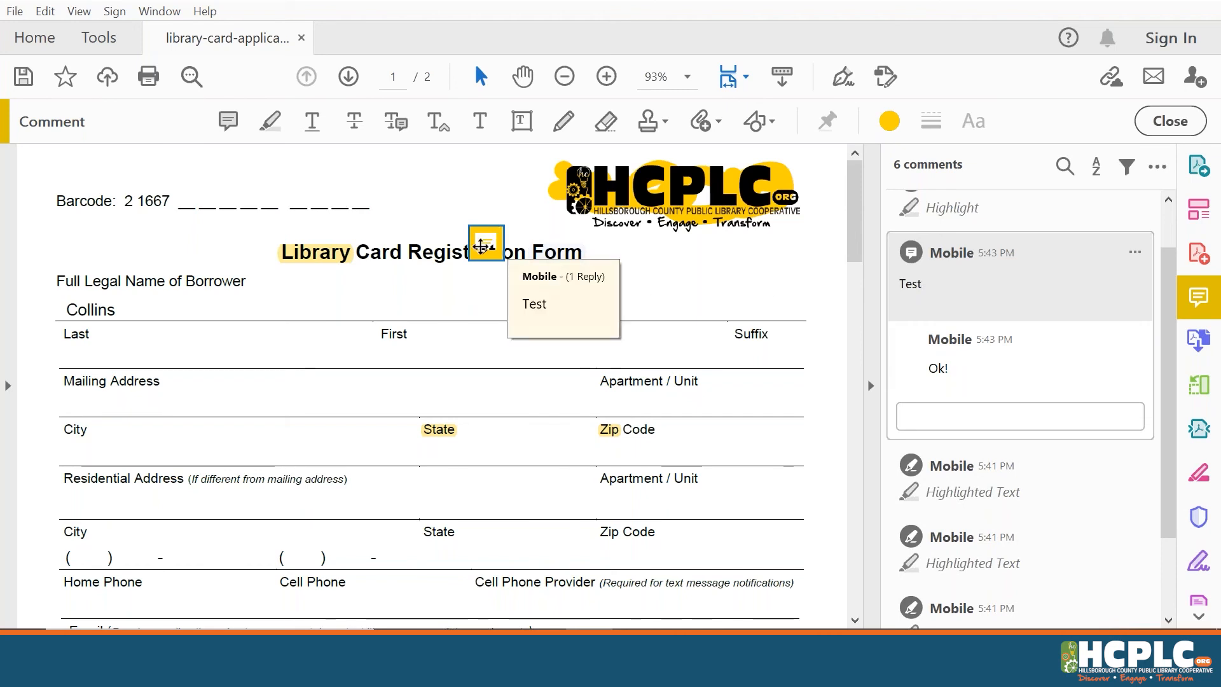
pyautogui.moveTo(487, 248)
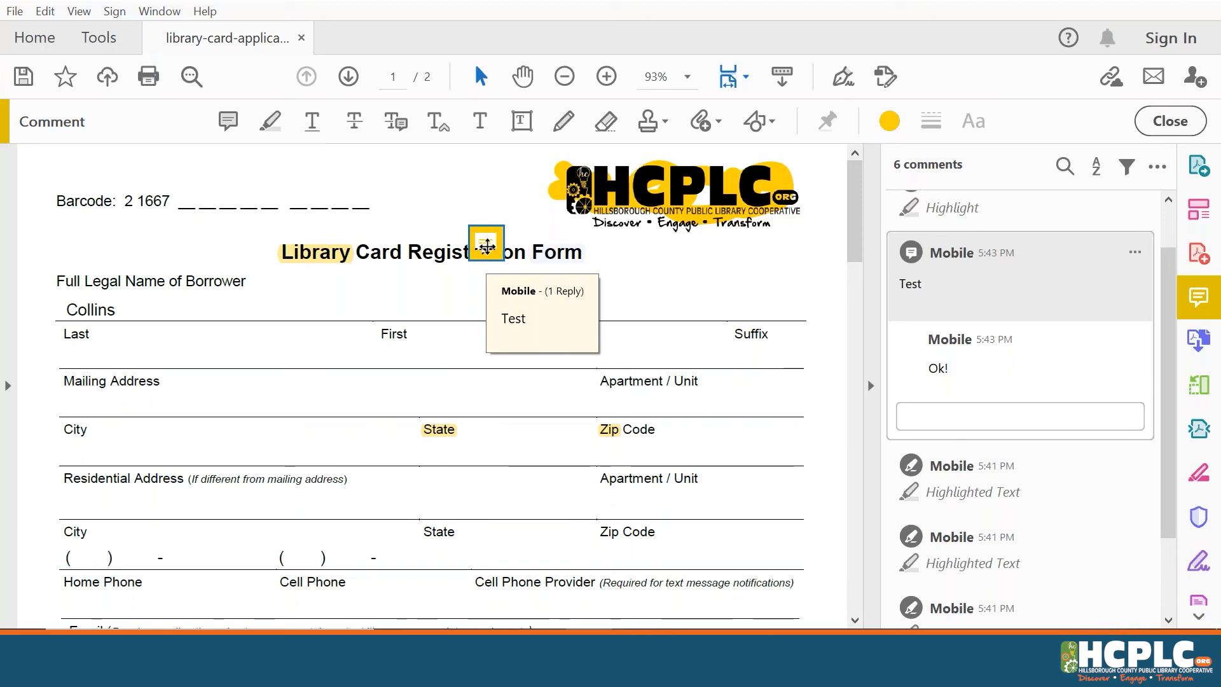
# Set the Test sticky note's properties to red colour with the Star icon
pyautogui.rightClick(486, 247)
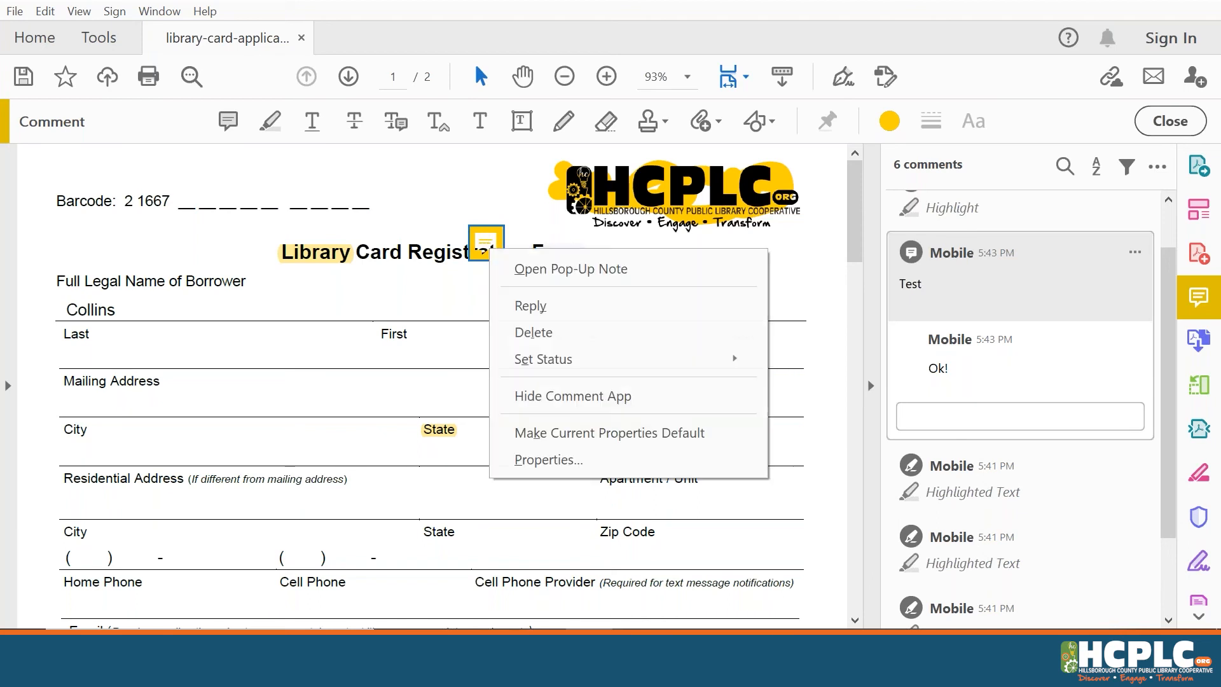
pyautogui.click(604, 461)
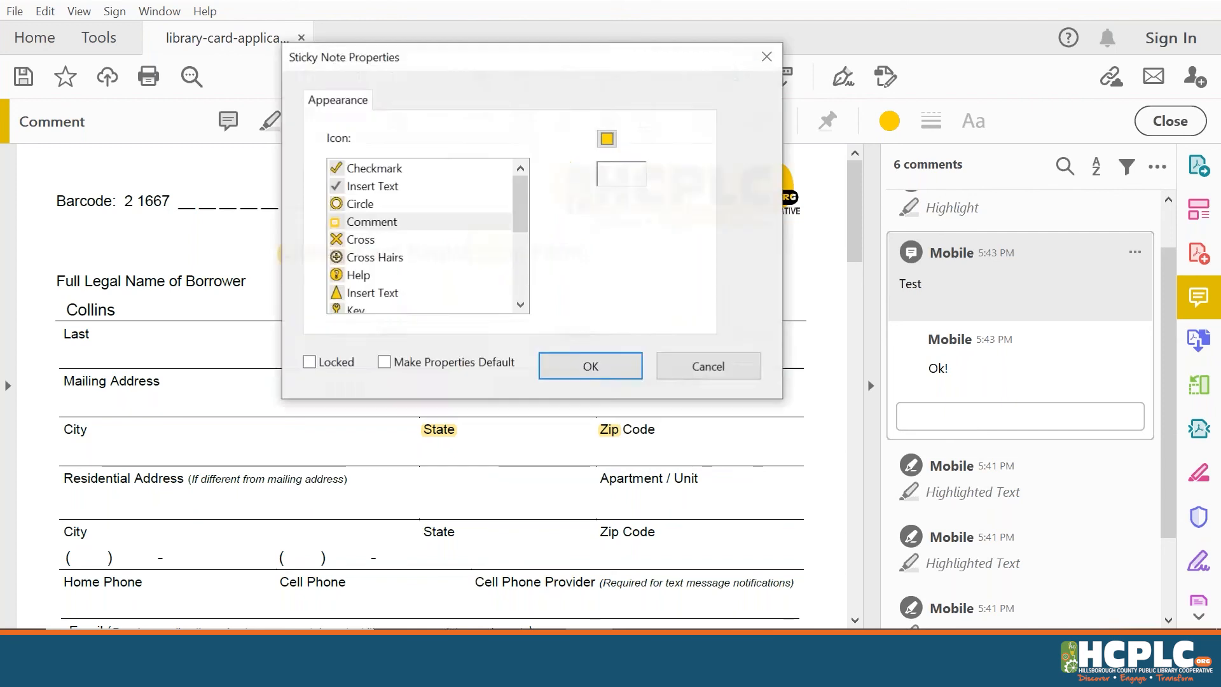
pyautogui.click(607, 138)
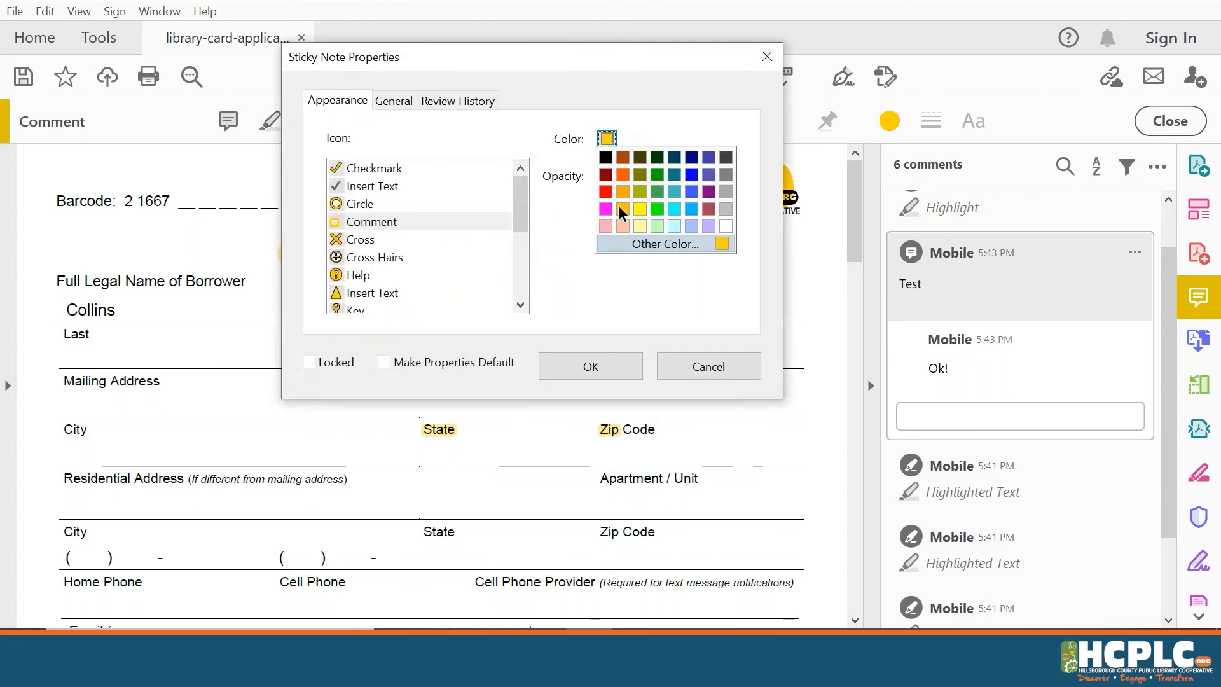
pyautogui.click(608, 189)
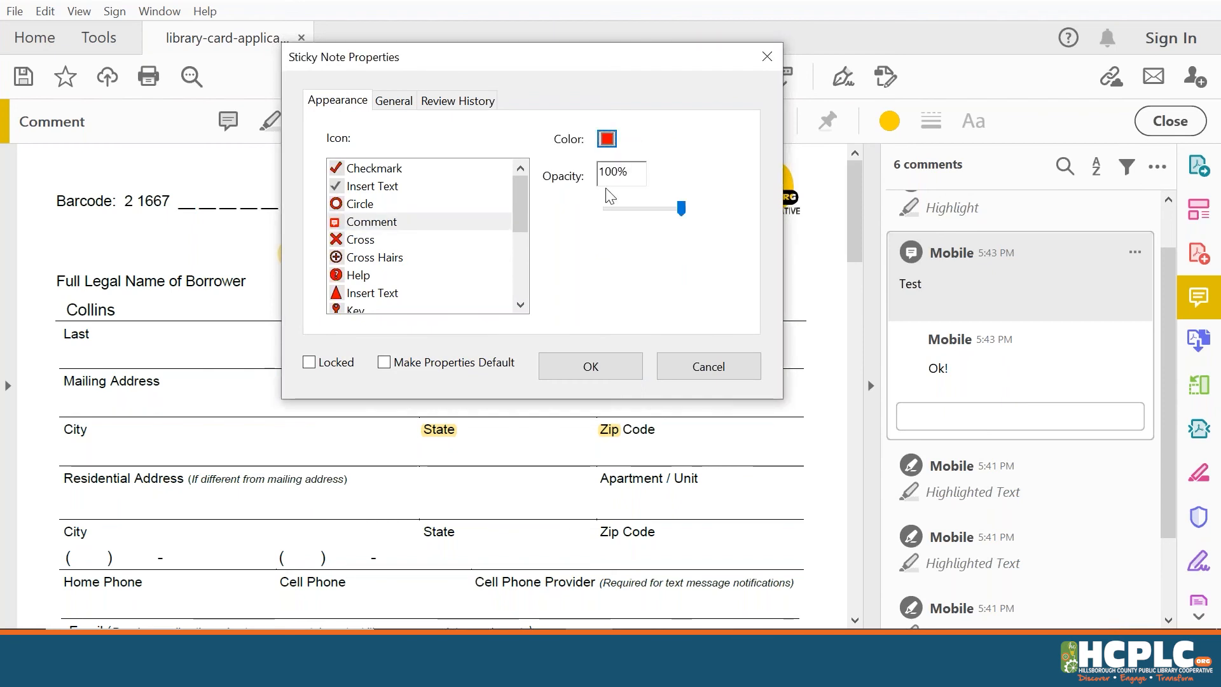
pyautogui.moveTo(522, 197); pyautogui.dragTo(524, 274)
pyautogui.click(344, 261)
pyautogui.click(589, 365)
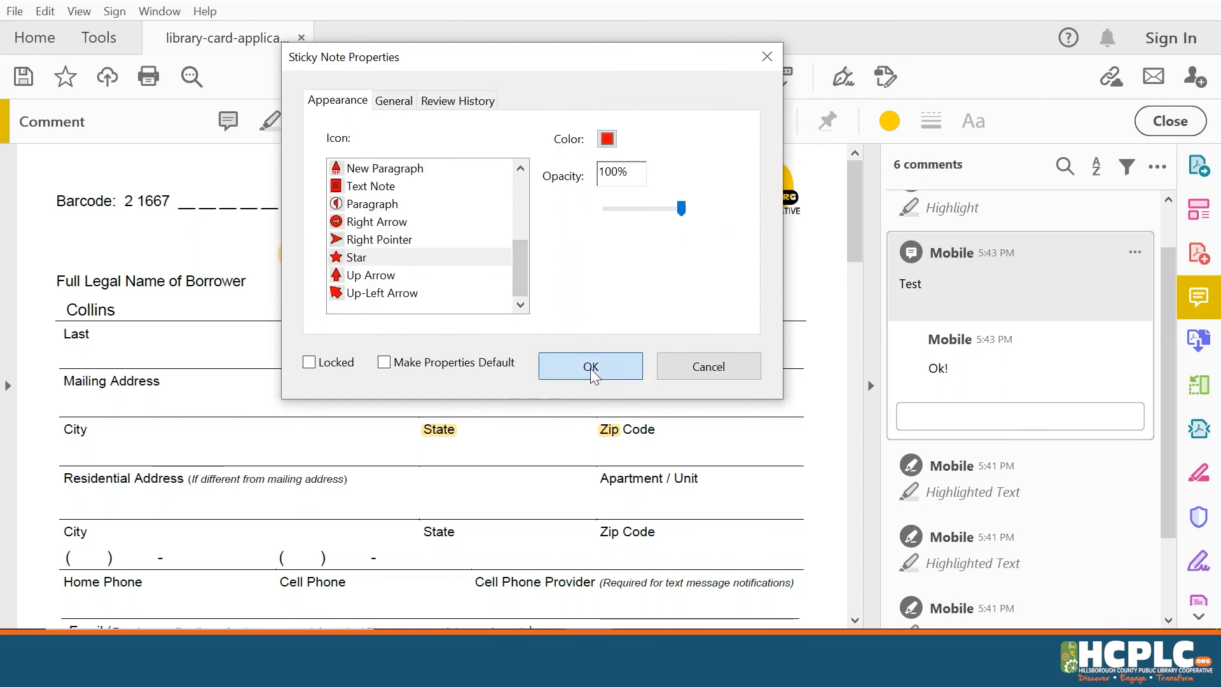
pyautogui.moveTo(489, 243)
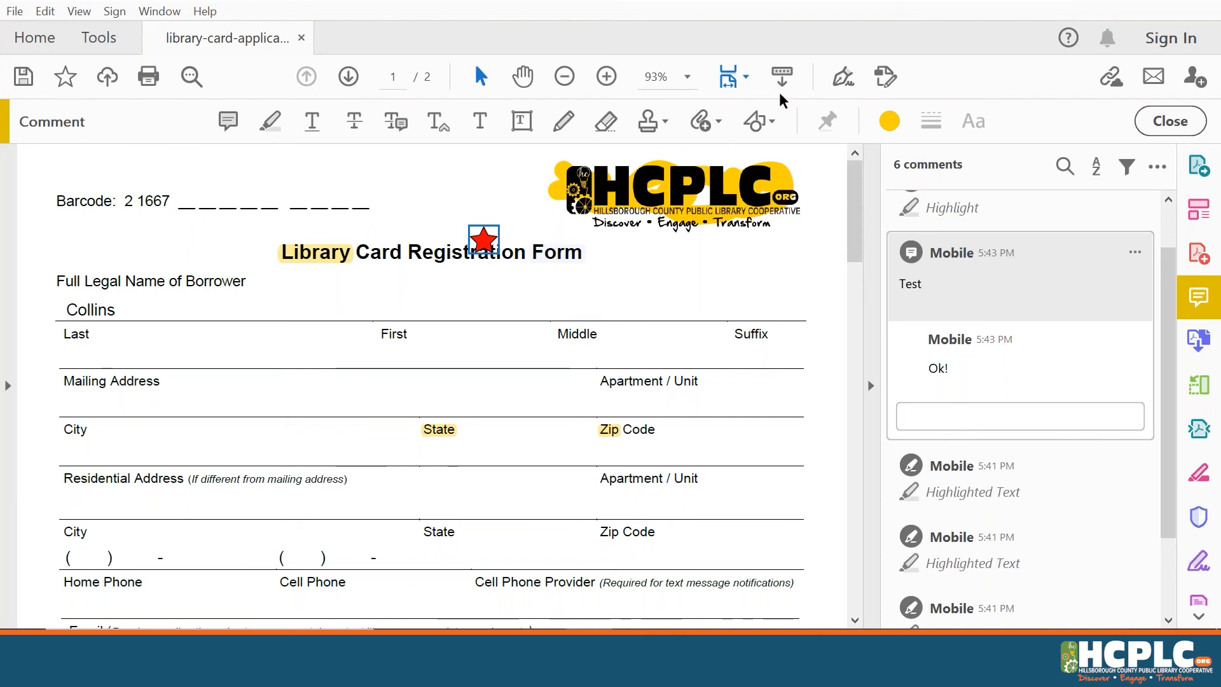
# Close the Comment toolbar and note popup, then advance the PowerPoint slide show one slide
pyautogui.click(1185, 121)
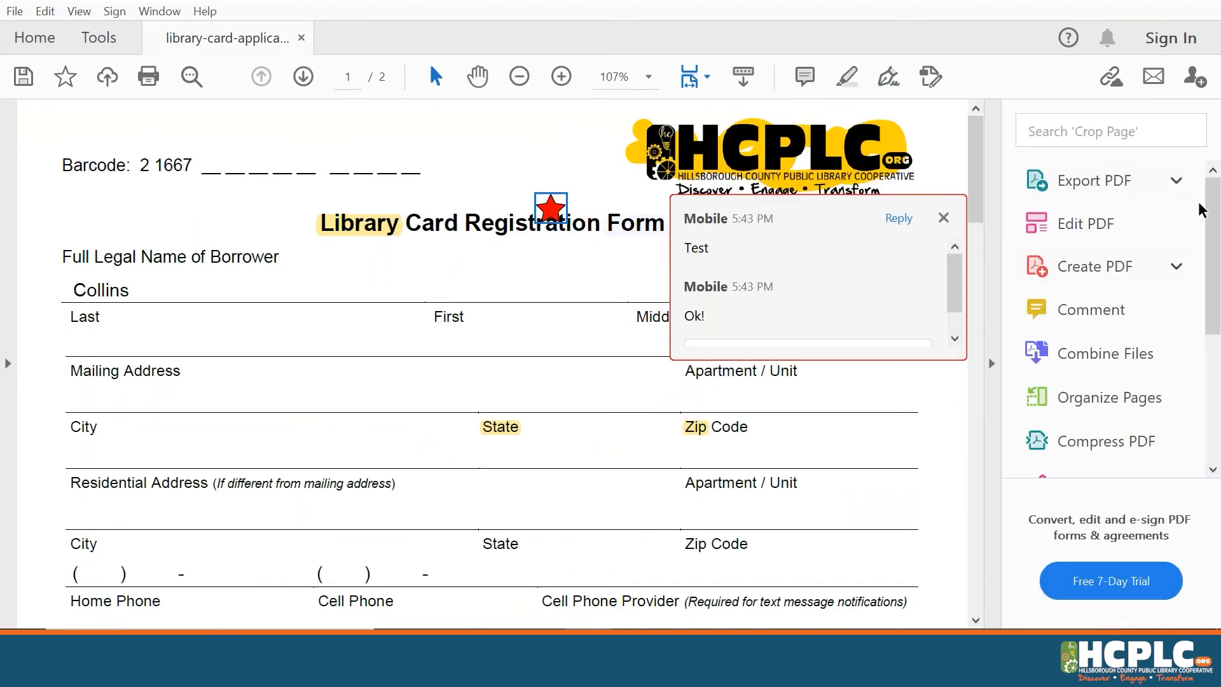
pyautogui.click(944, 218)
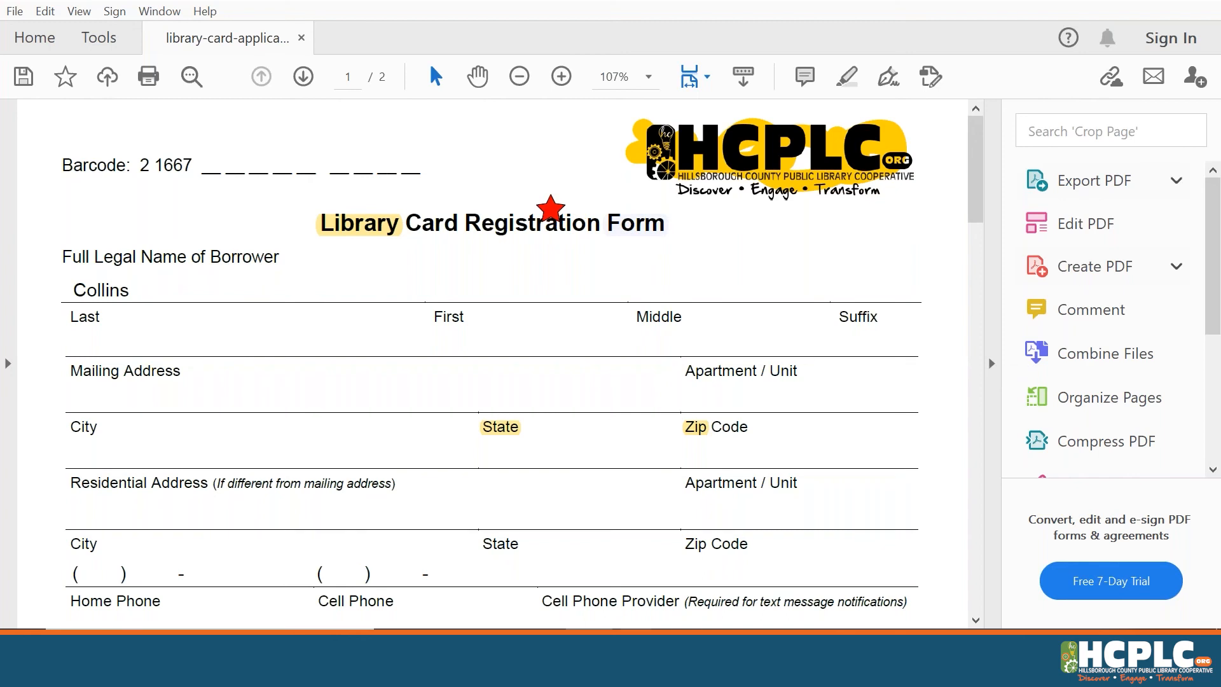
pyautogui.moveTo(636, 647)
pyautogui.click(749, 531)
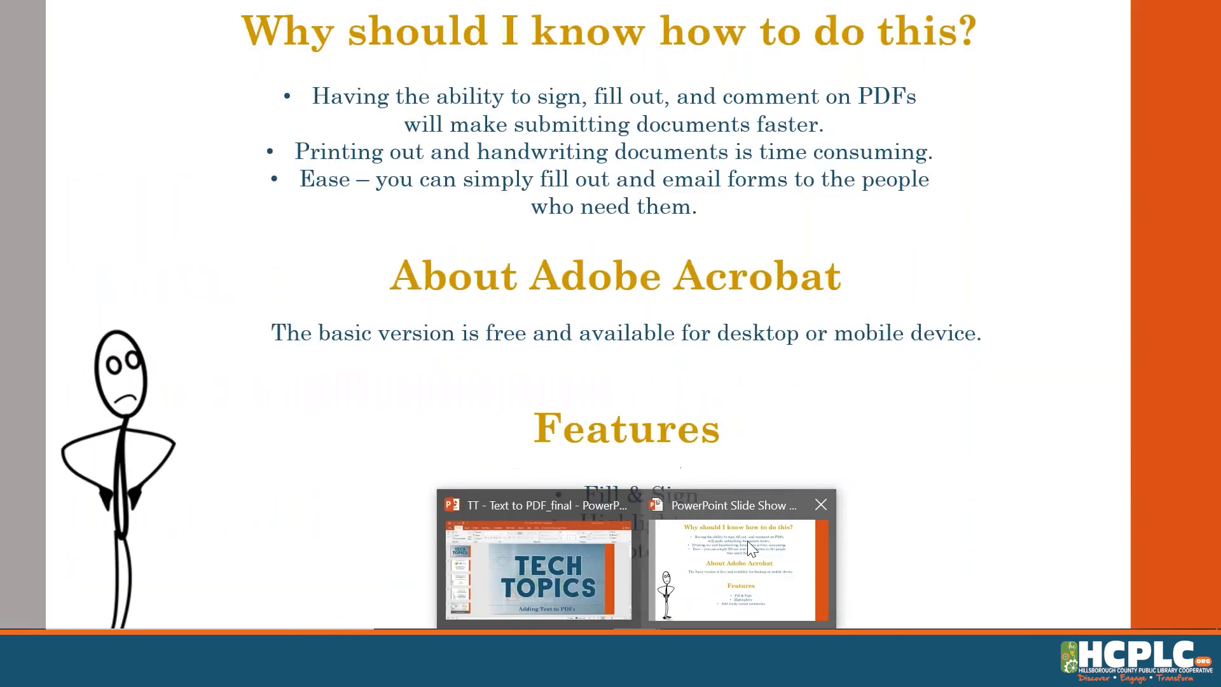
pyautogui.press('Right')
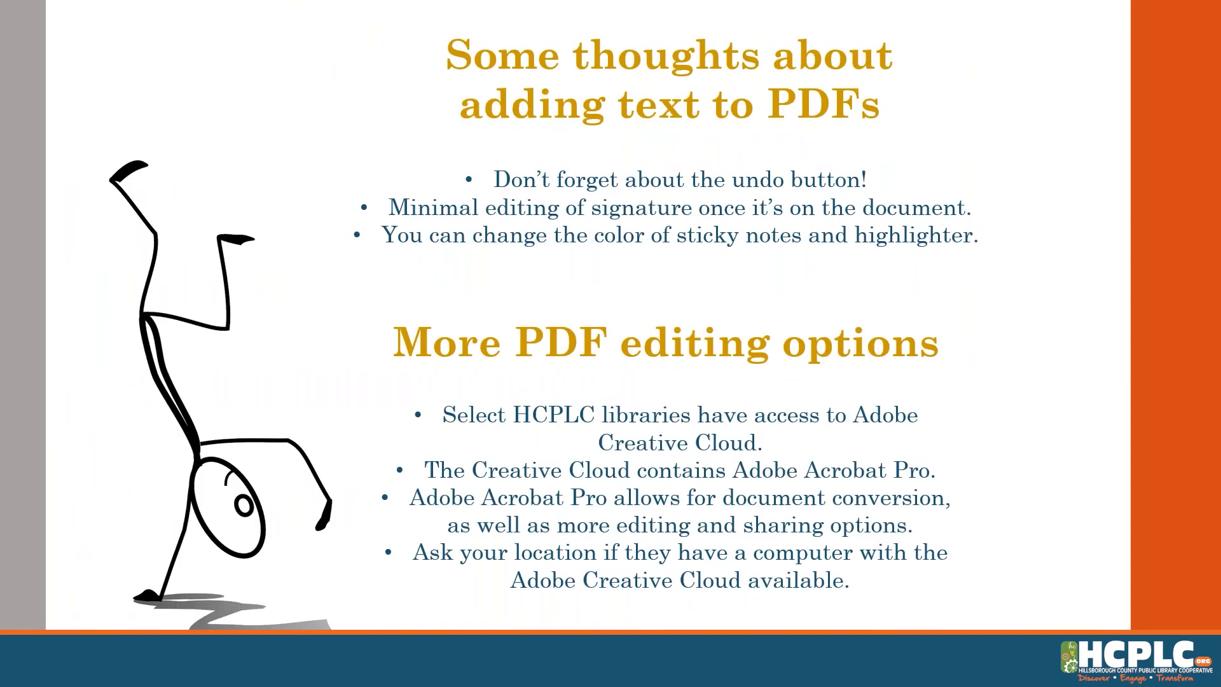